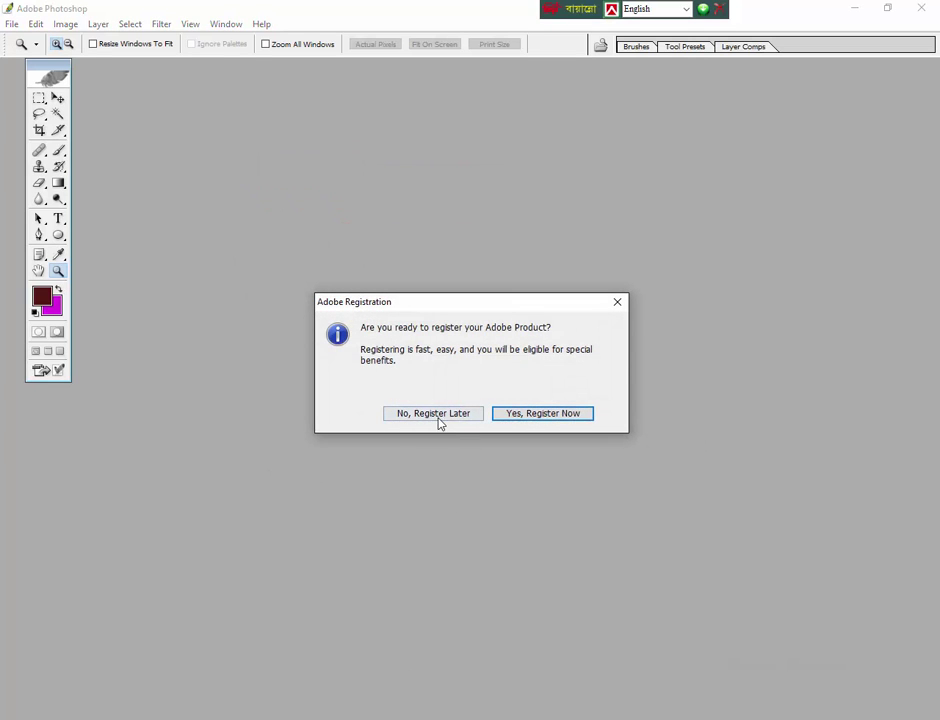
Postpone registration and close the Welcome Screen to reach an empty workspace.
click(438, 416)
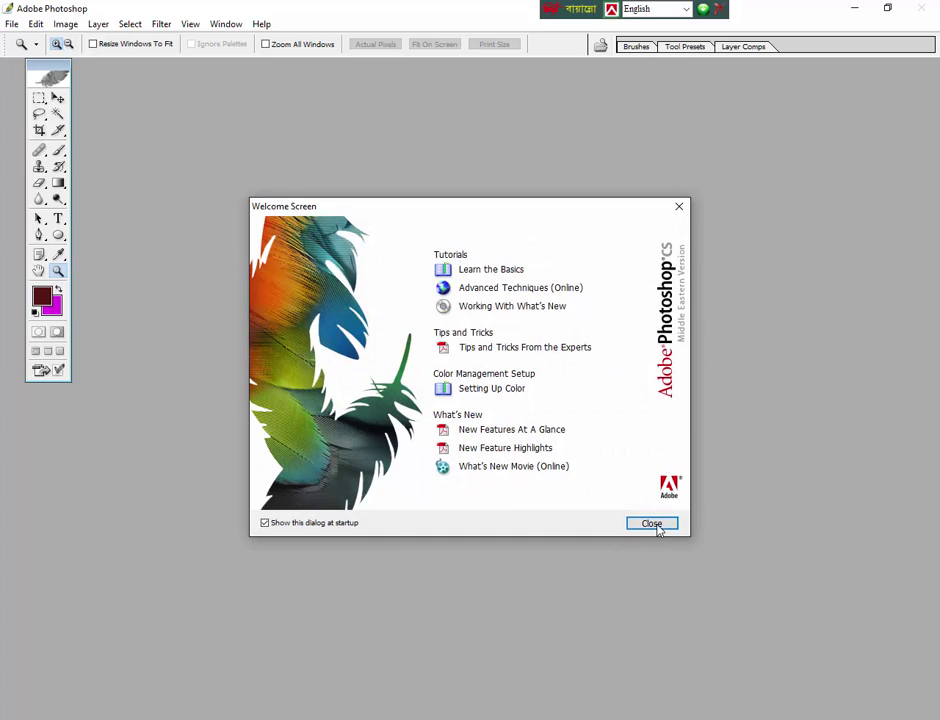
click(655, 525)
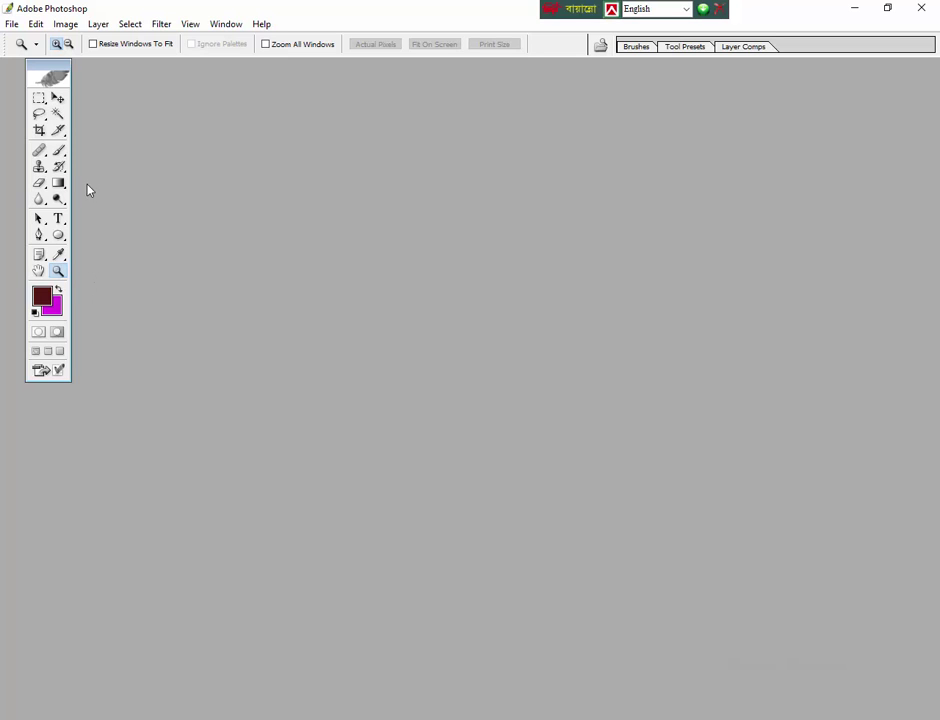
Open the Zoom image from the Selection folder.
click(12, 25)
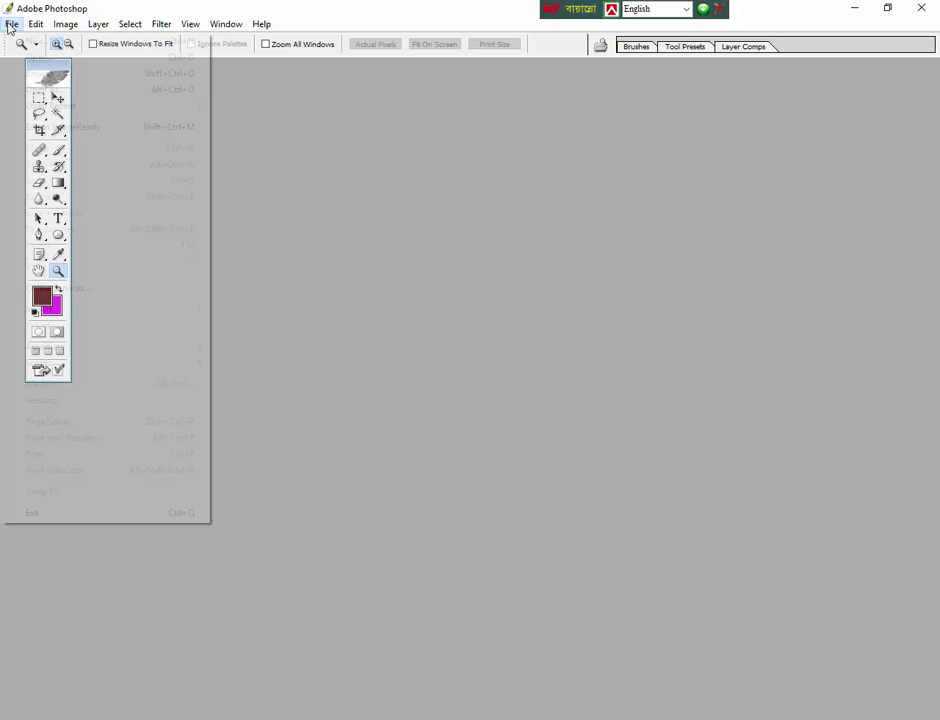
click(30, 58)
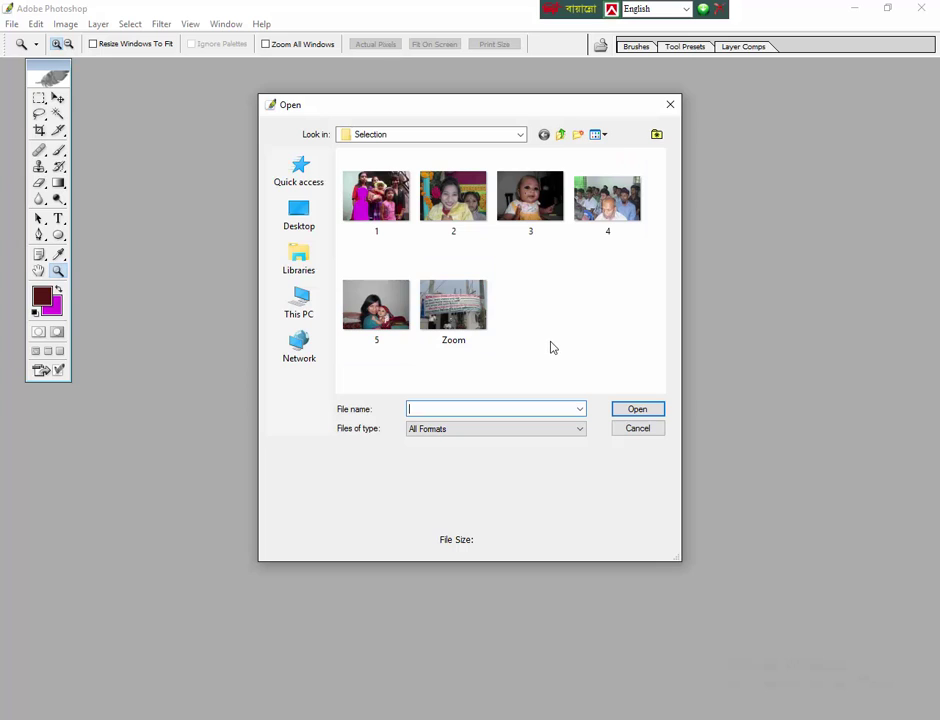
drag(602, 388, 460, 312)
click(460, 312)
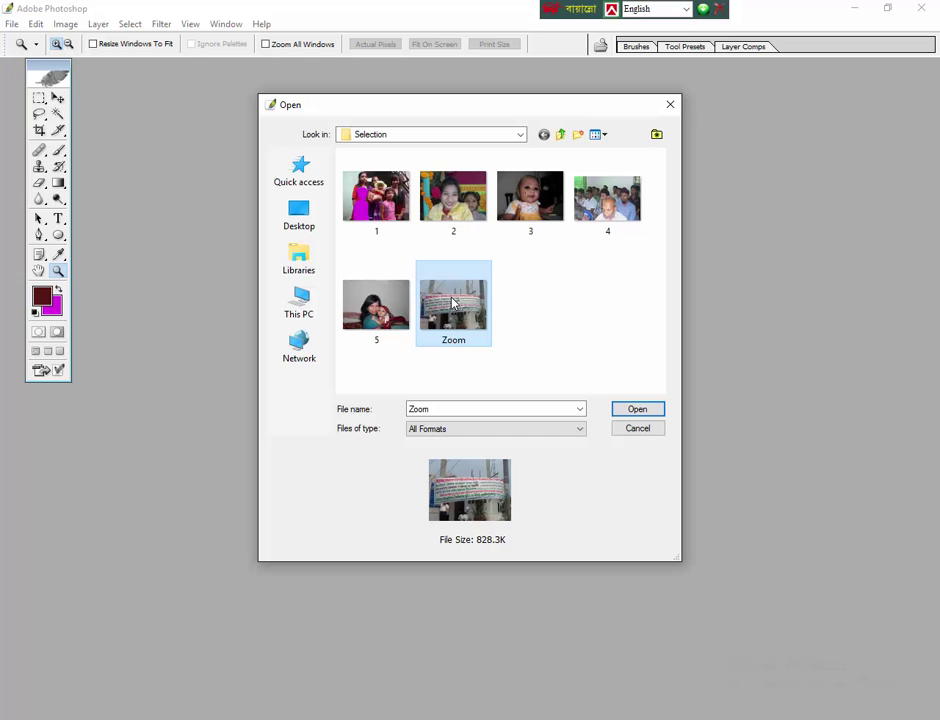
click(637, 417)
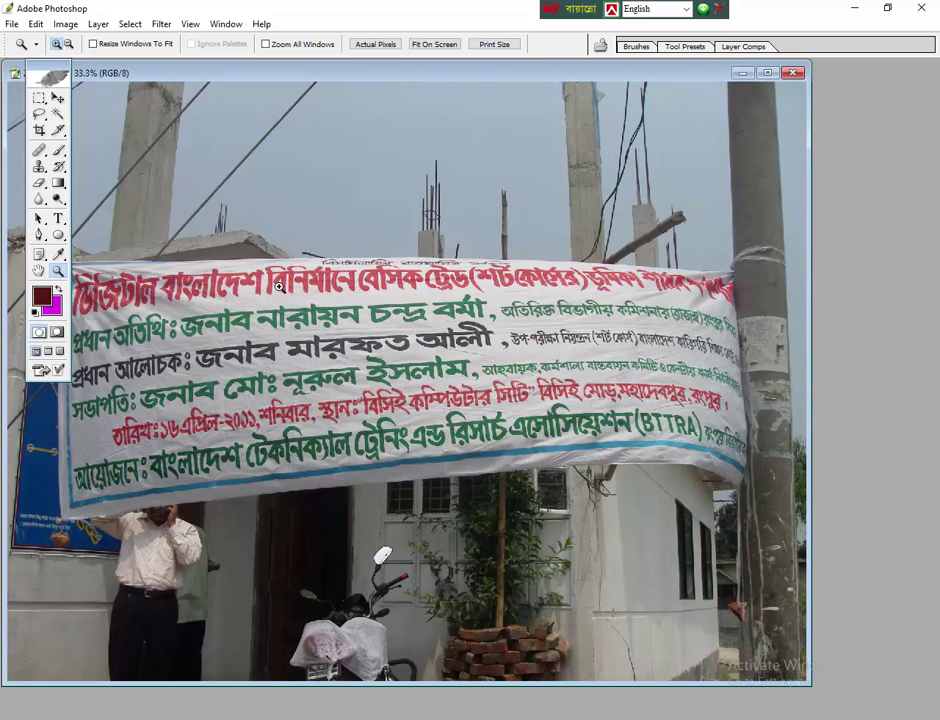
Maximize the Zoom.jpg window and hold Alt to set the Zoom tool to zoom out.
click(767, 74)
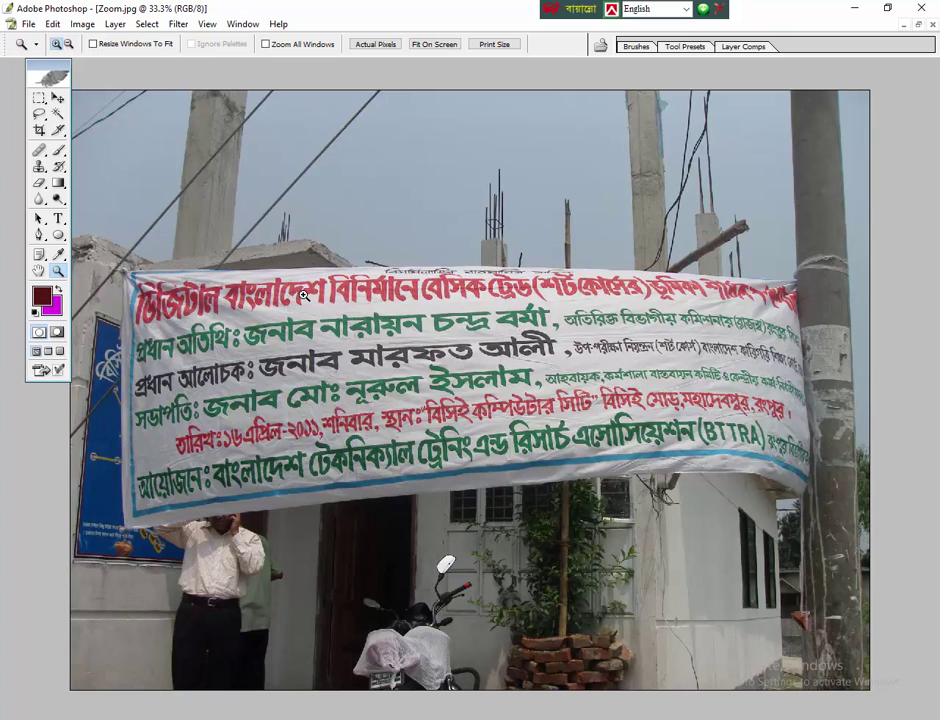
key(alt)
alt+click(372, 313)
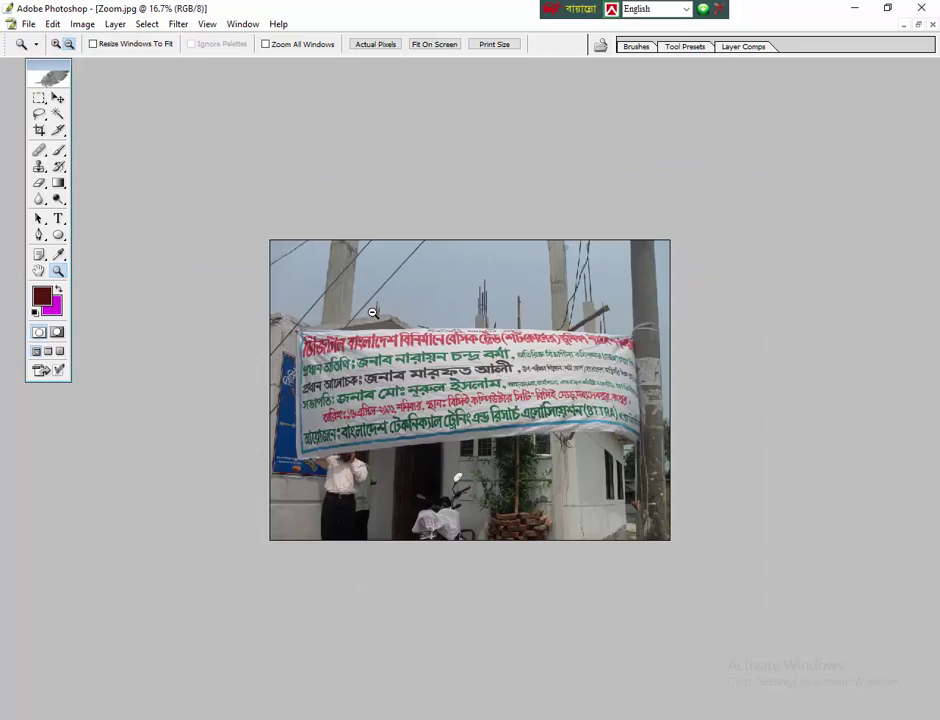
alt+click(372, 313)
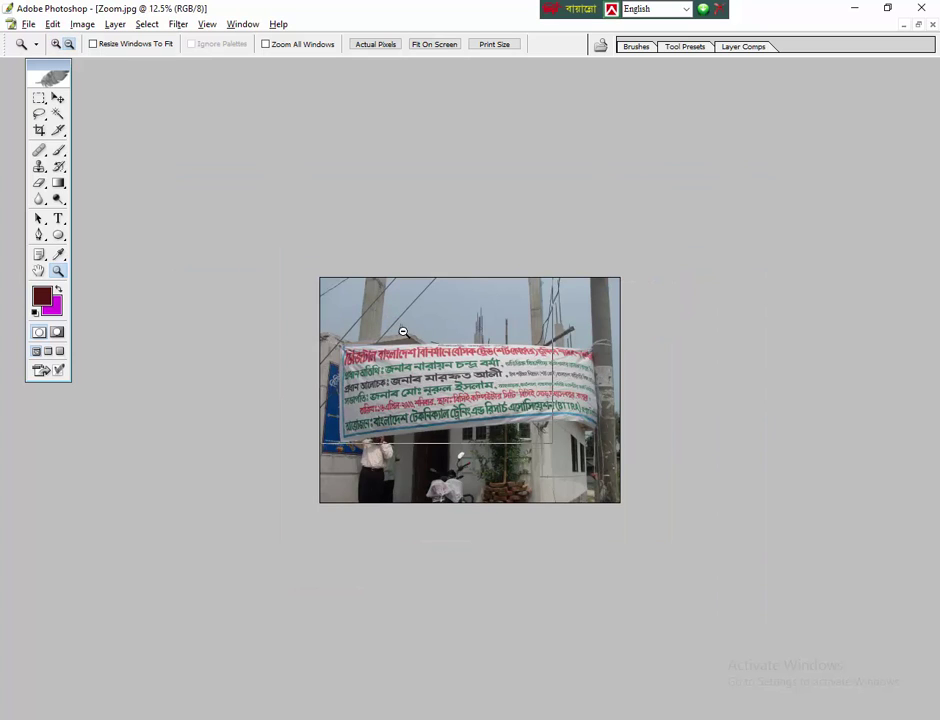
alt+click(403, 331)
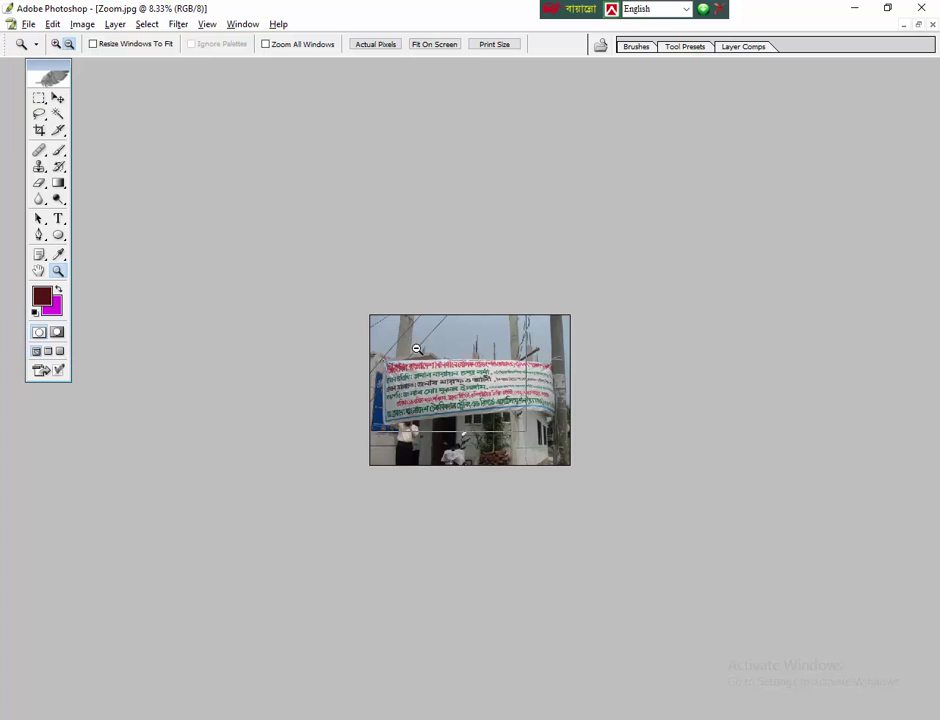
alt+click(416, 348)
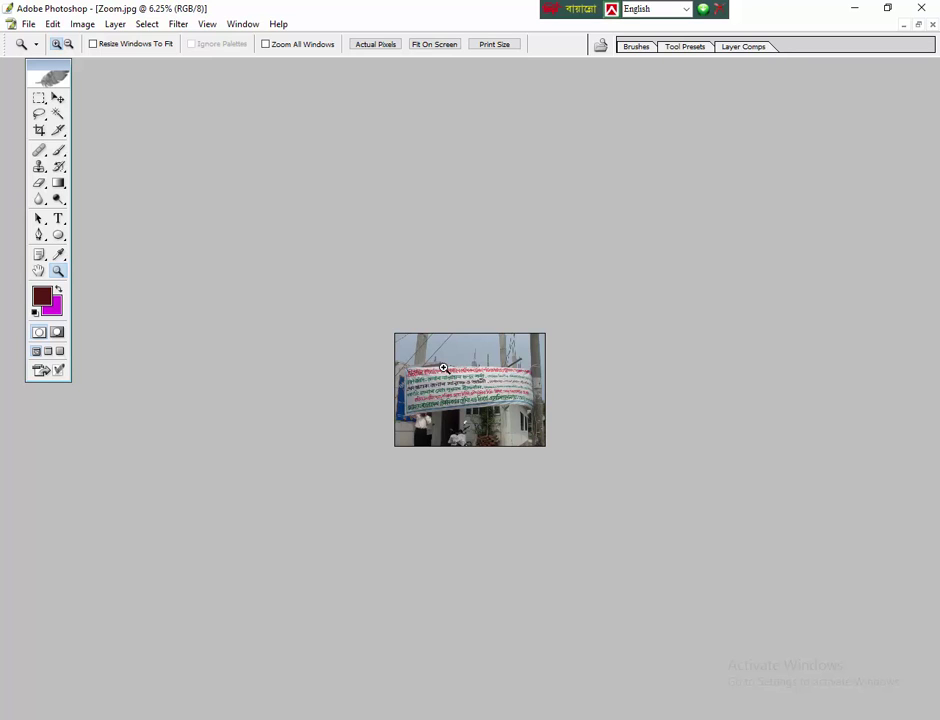
click(443, 368)
click(443, 368)
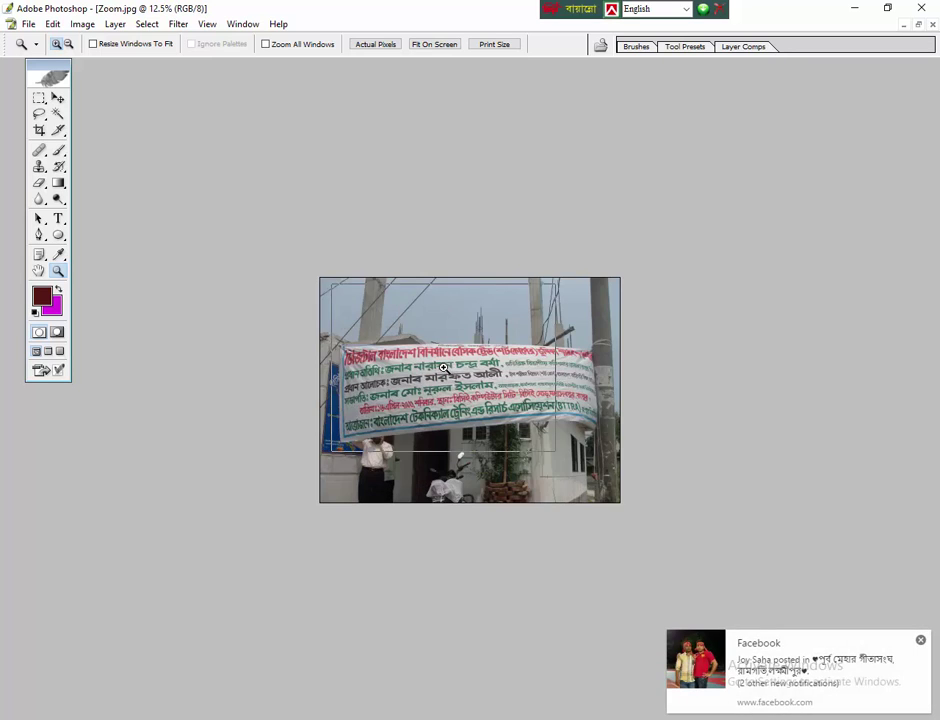
click(443, 368)
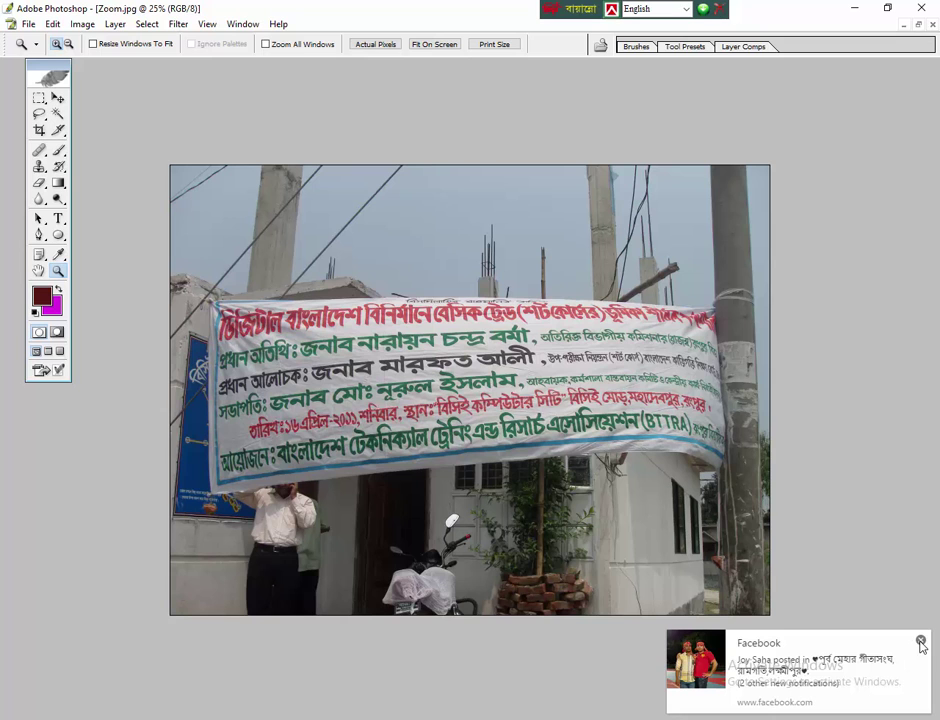
click(921, 641)
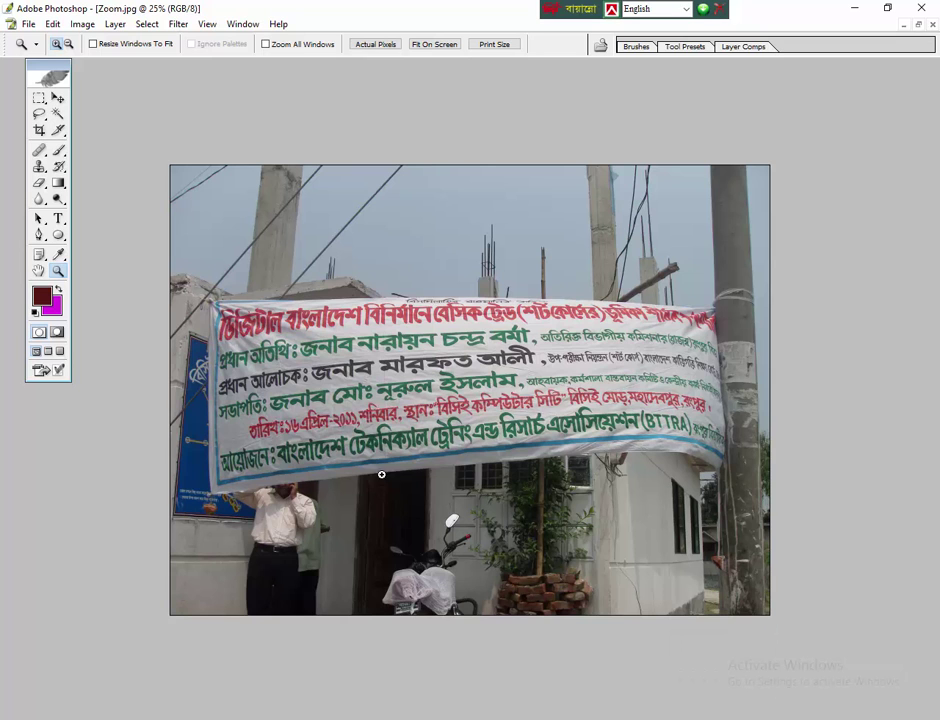
click(290, 379)
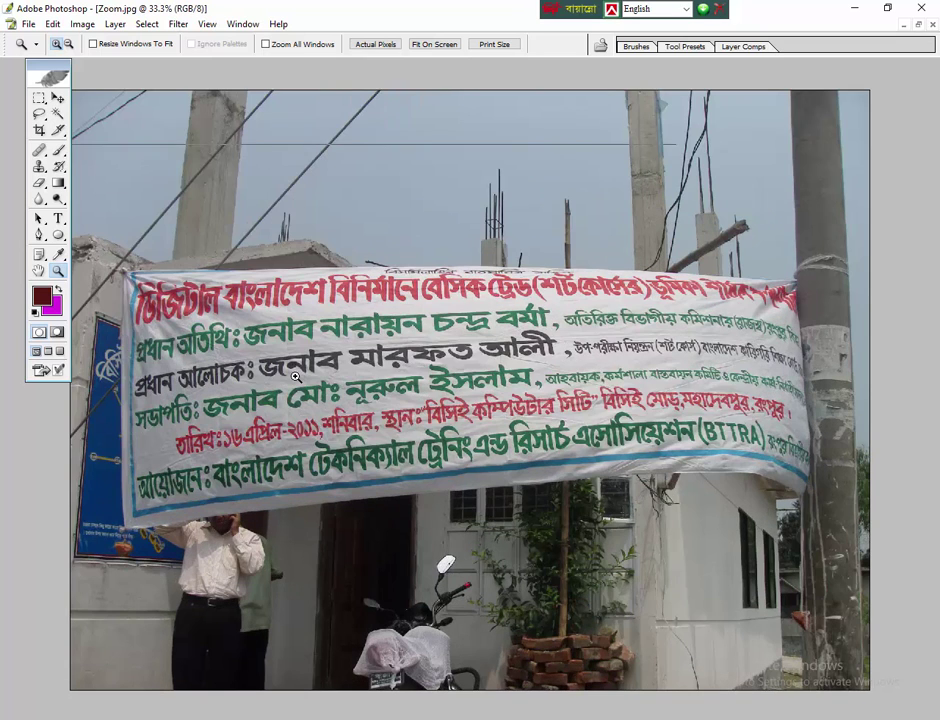
Zoom in on the banner text to 300%.
click(294, 377)
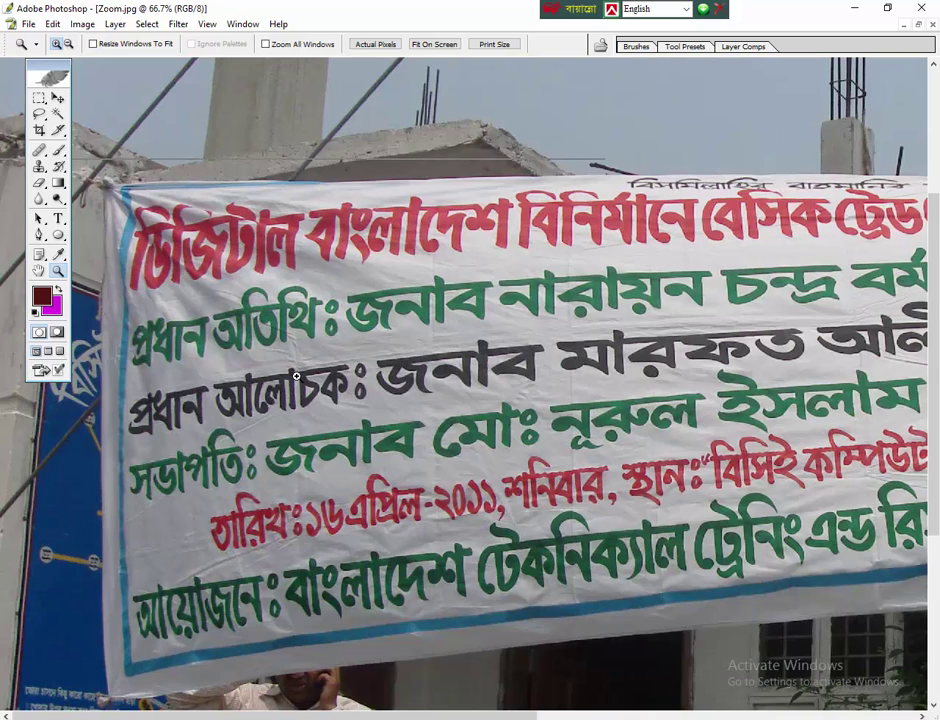
click(296, 376)
click(352, 380)
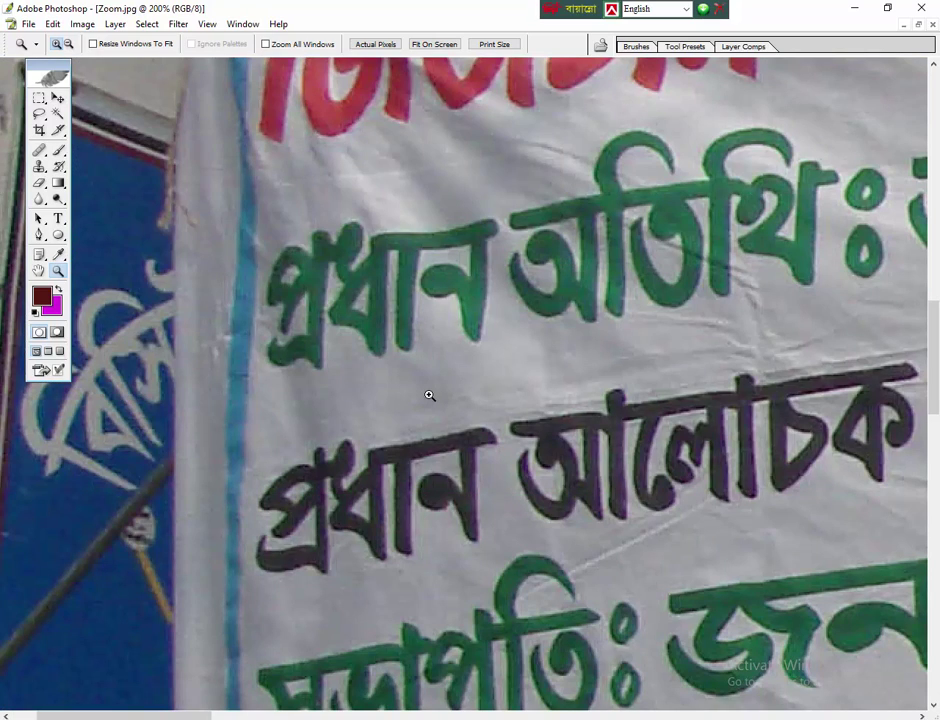
click(440, 396)
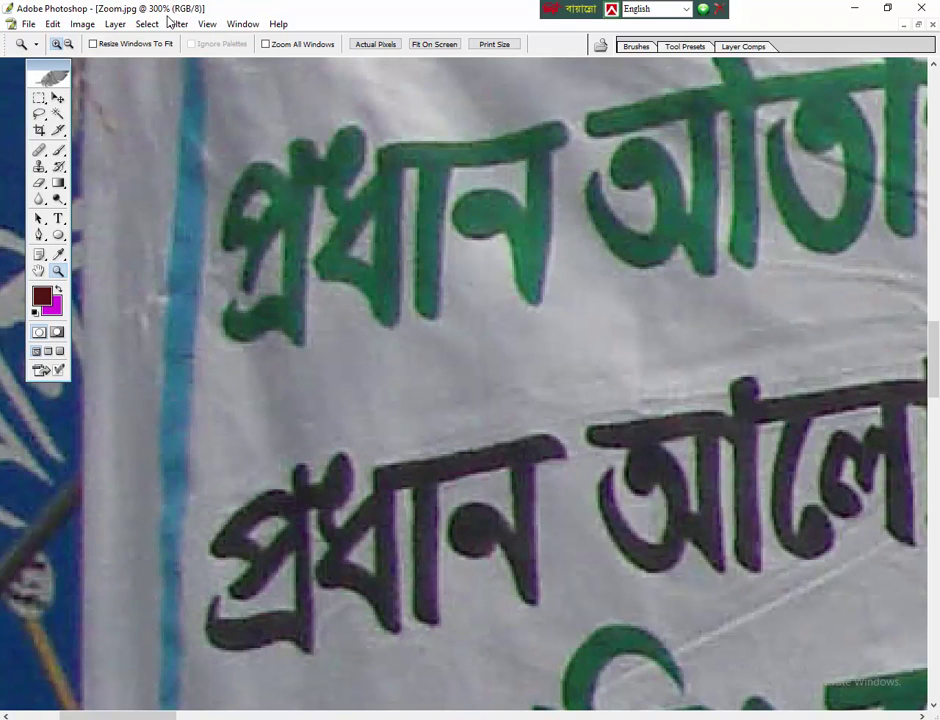
Alt-click to zoom back out to 8.33%.
alt+click(517, 246)
alt+click(510, 265)
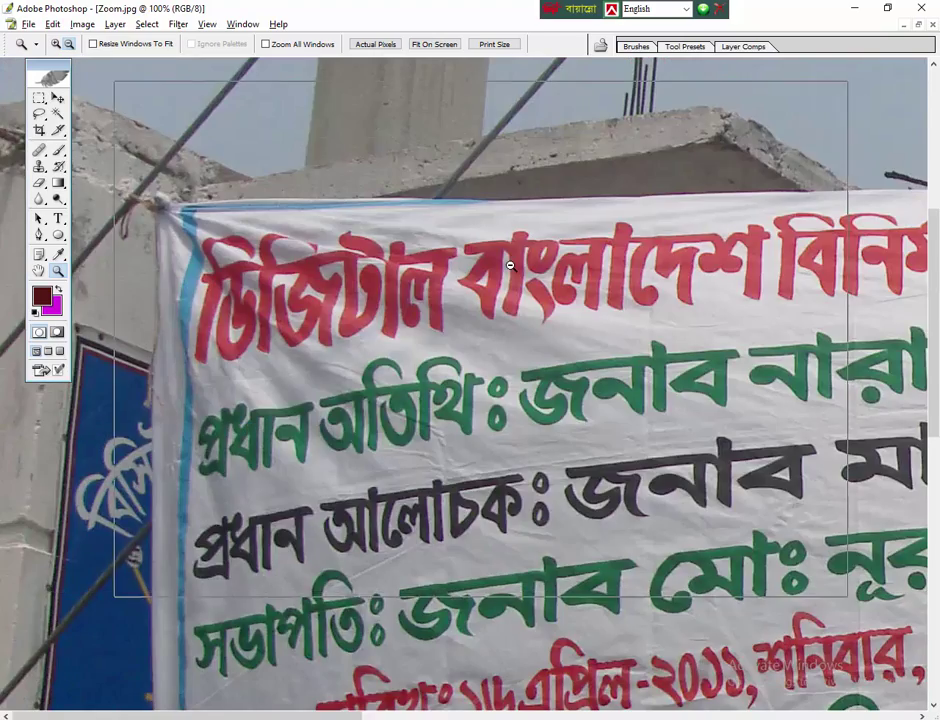
alt+click(510, 265)
alt+click(512, 266)
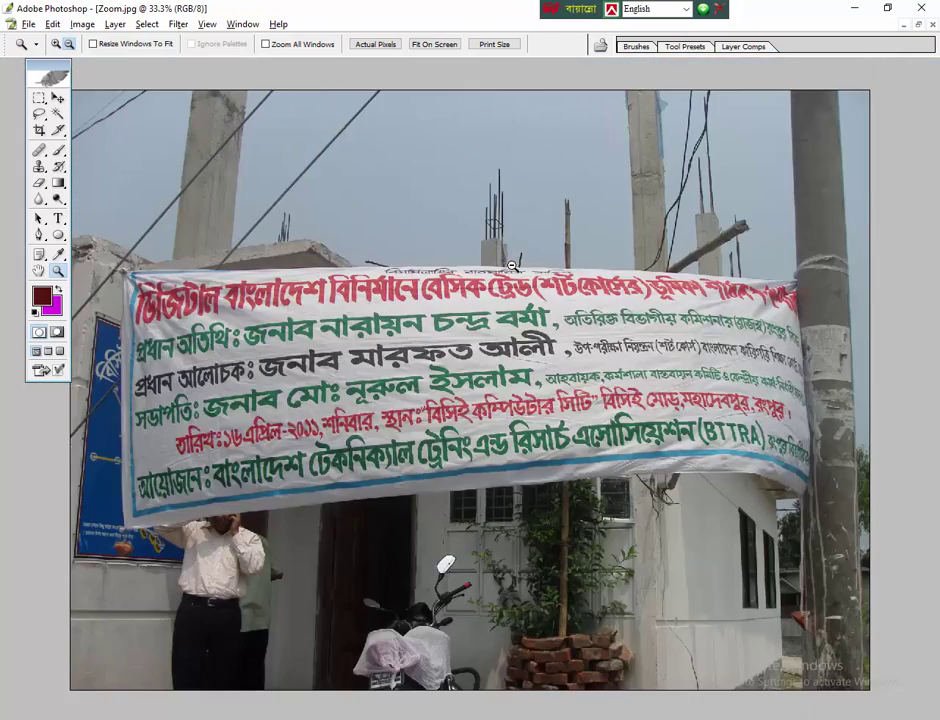
alt+click(512, 266)
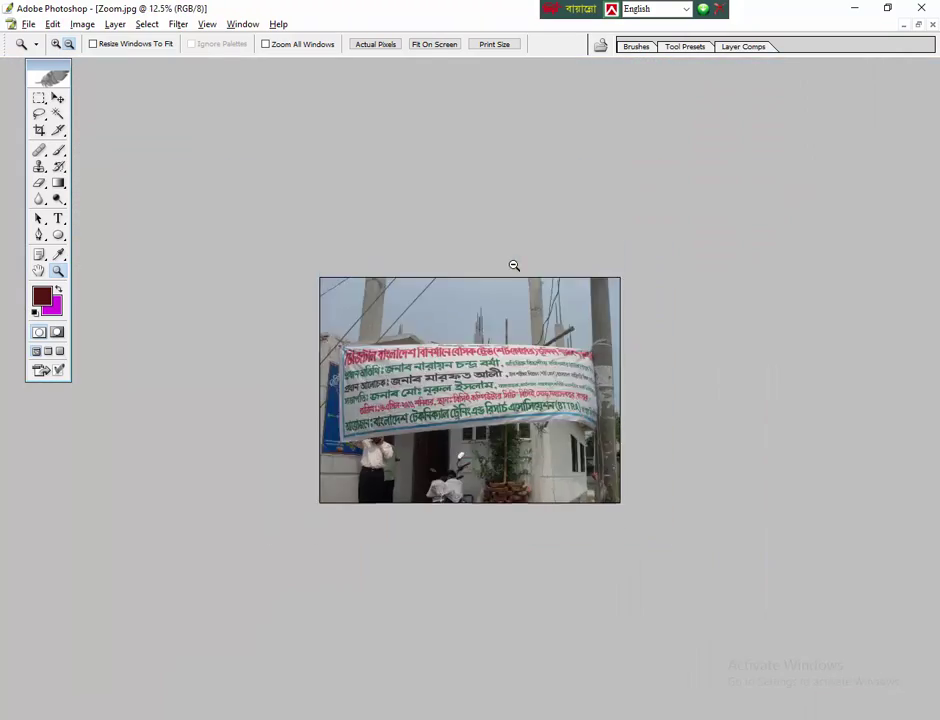
alt+click(513, 314)
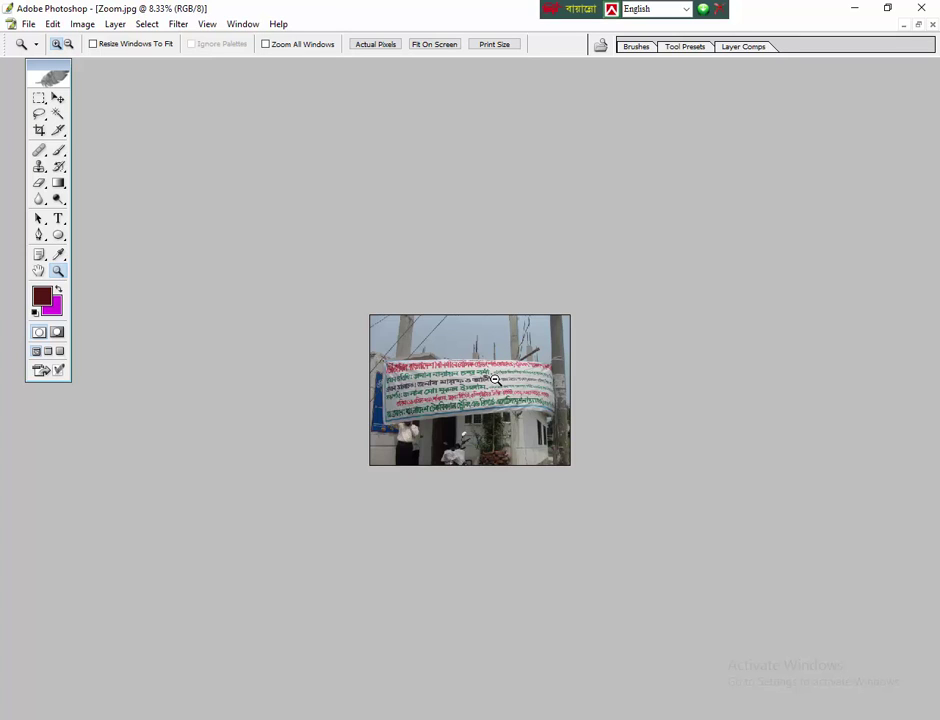
Zoom in to about 400% on the banner lettering.
click(494, 380)
click(494, 380)
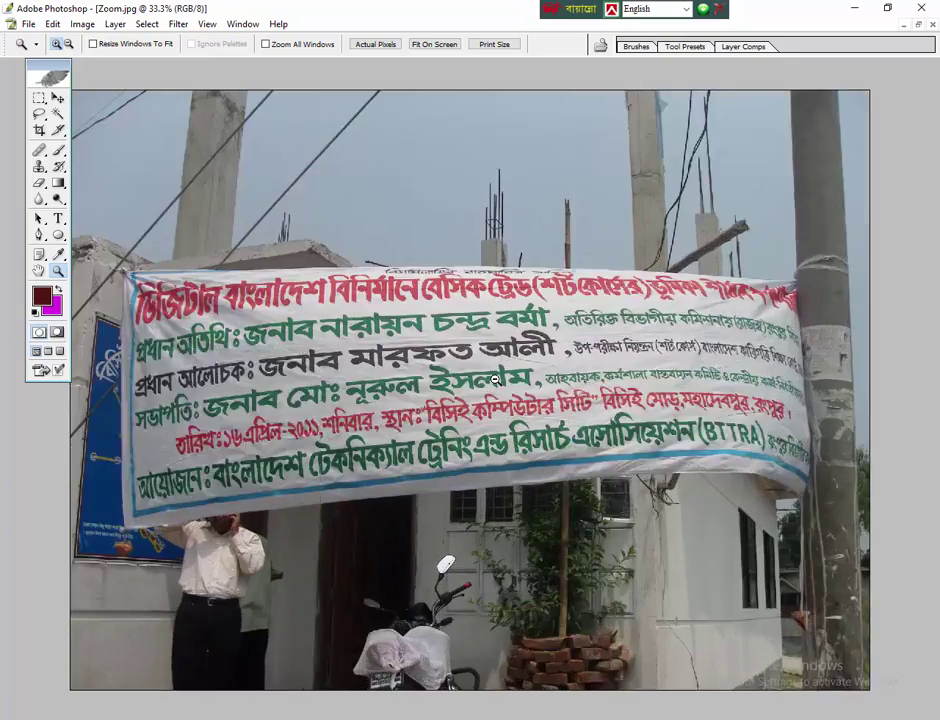
click(494, 380)
click(494, 380)
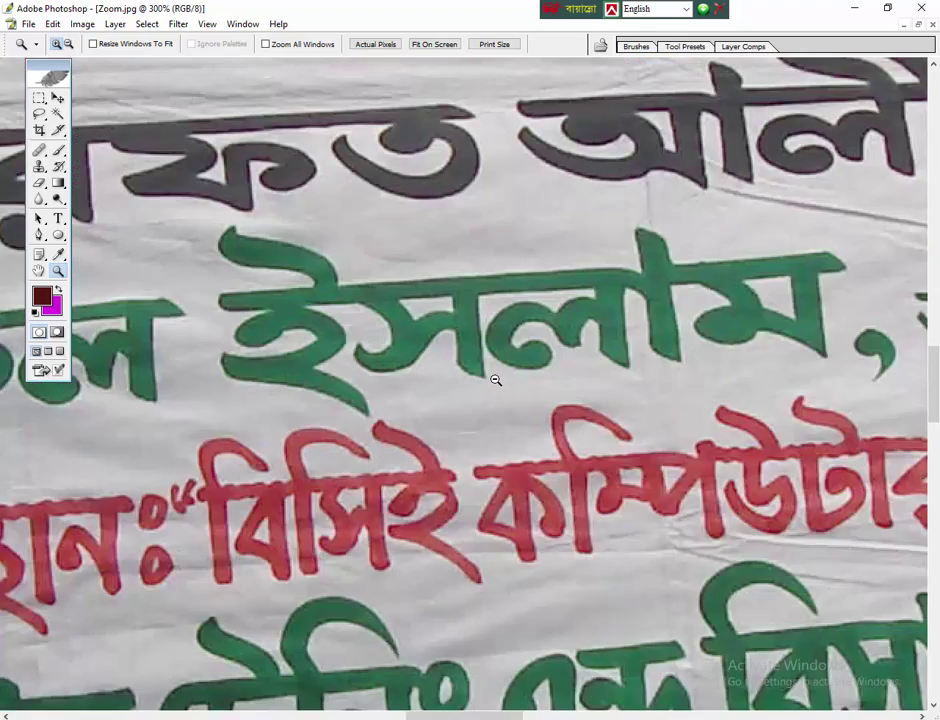
click(494, 380)
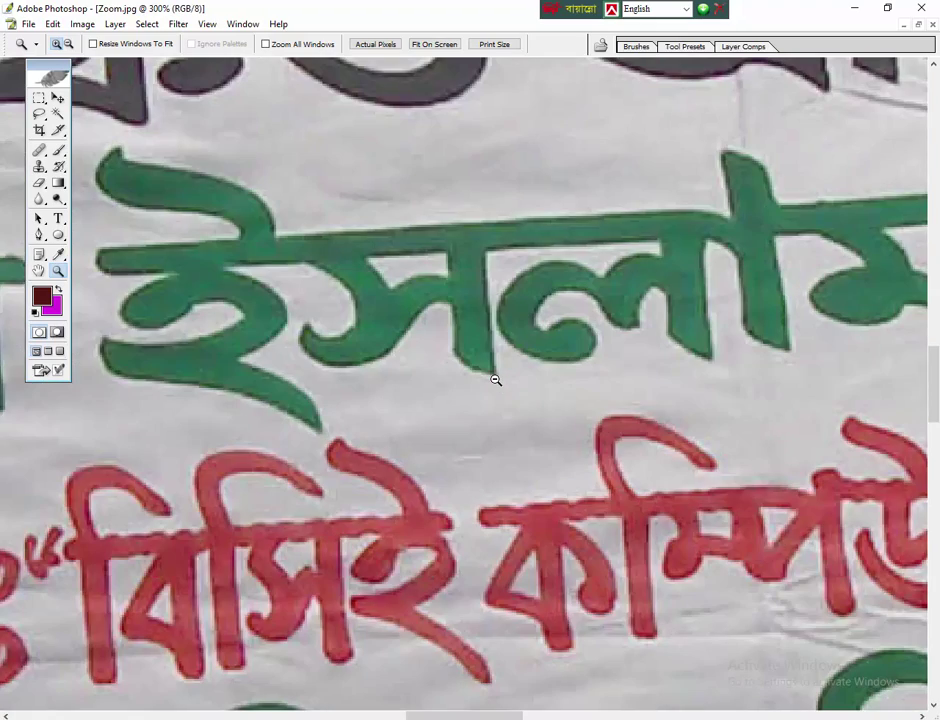
Zoom back out until the photo shrinks to a tiny view.
alt+click(494, 380)
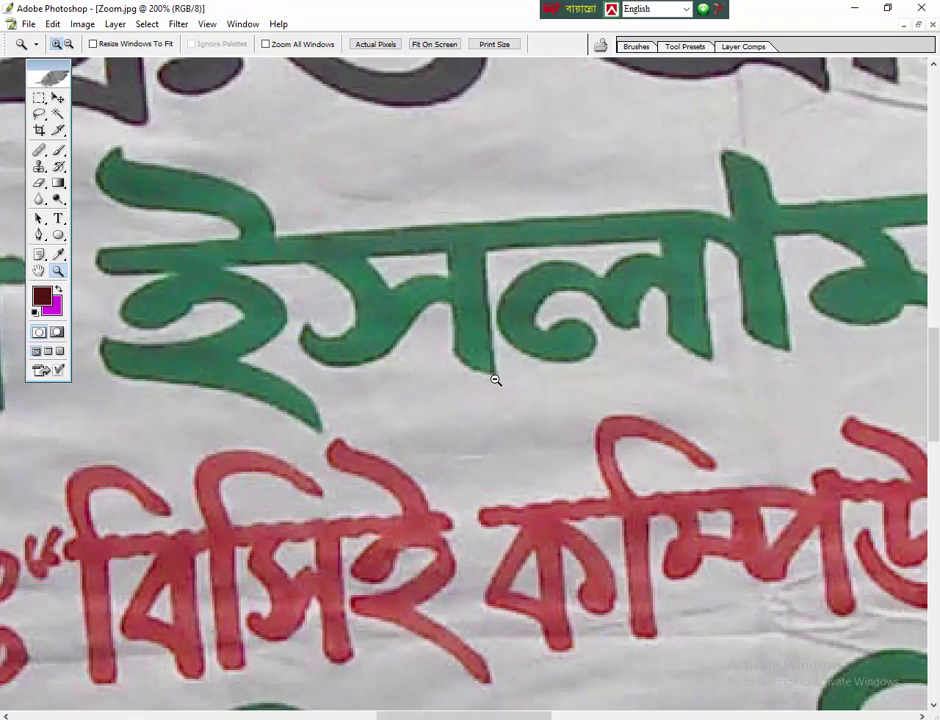
alt+click(494, 380)
alt+click(494, 380)
alt+click(494, 380)
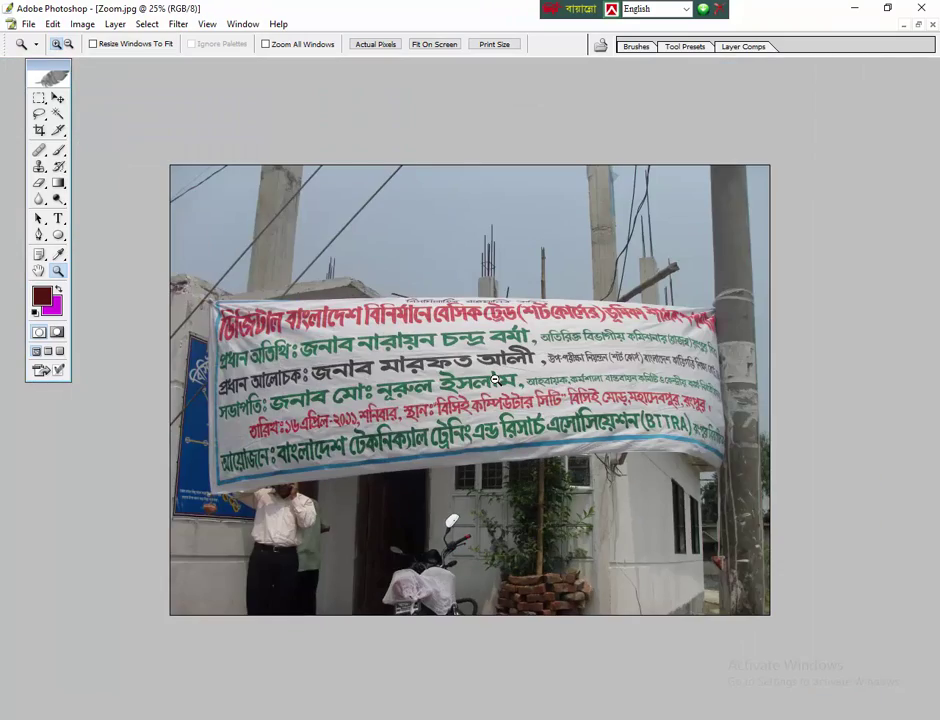
alt+click(494, 380)
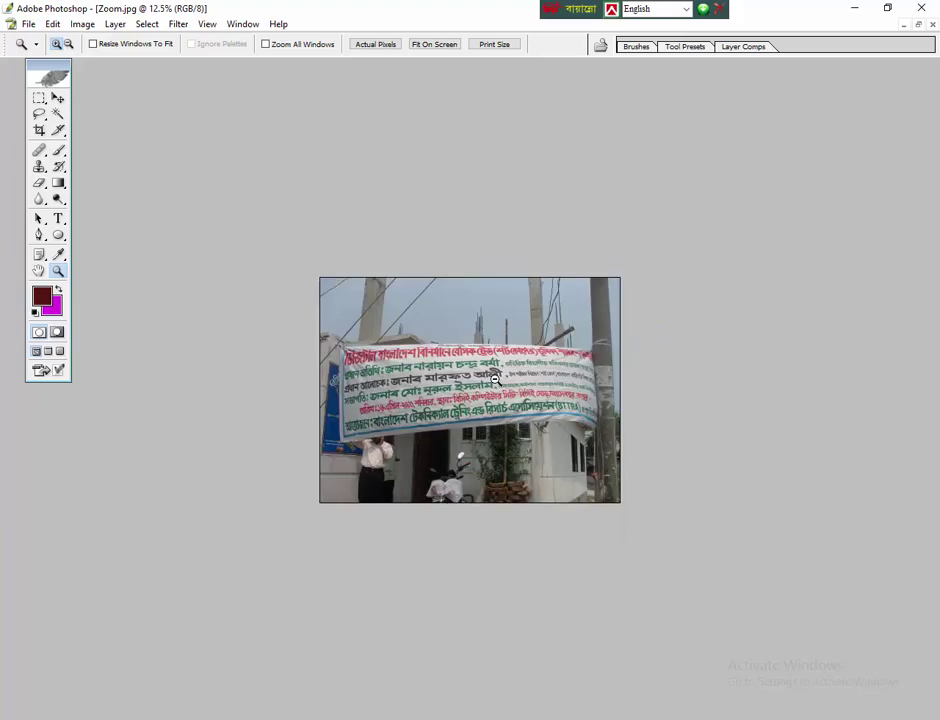
alt+click(494, 380)
Zoom in and out until the banner text fills the window at 66.7%.
click(494, 380)
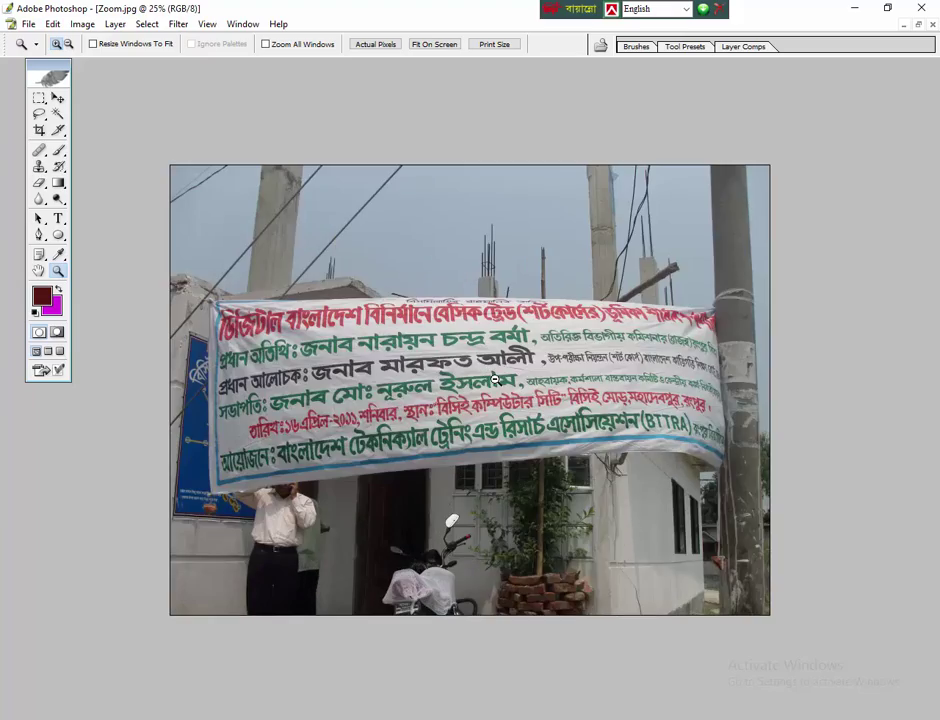
click(494, 380)
click(494, 380)
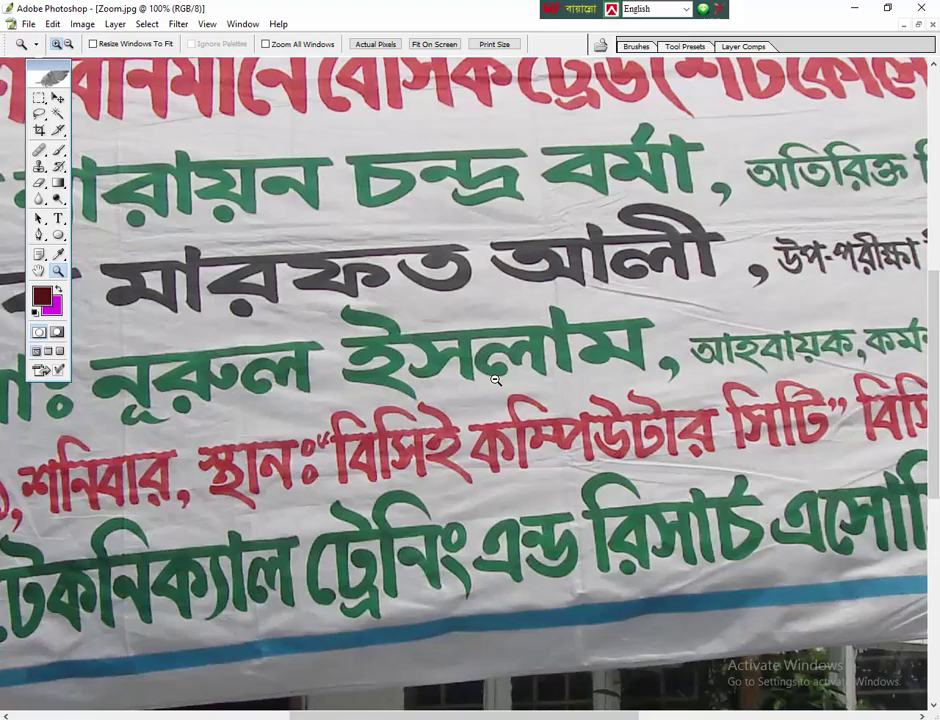
alt+click(494, 380)
alt+click(494, 380)
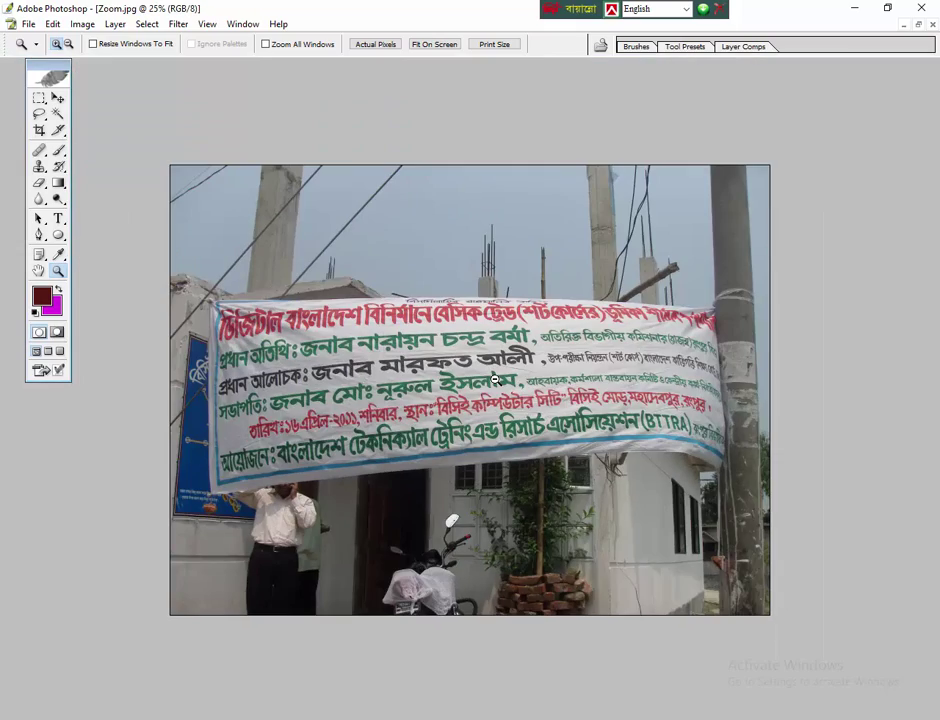
click(494, 380)
alt+click(494, 380)
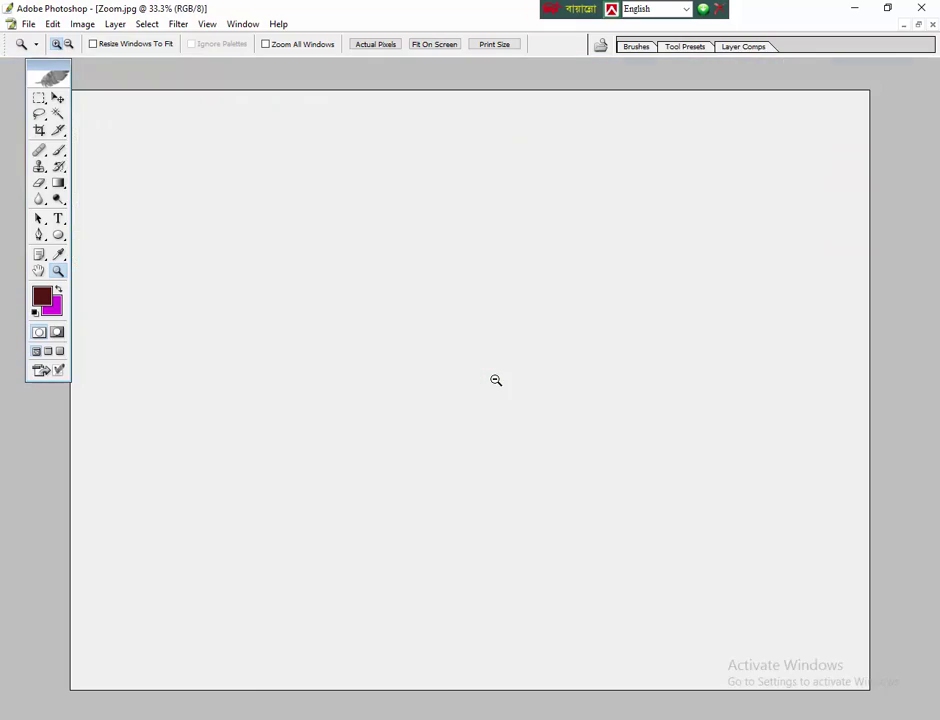
alt+click(494, 380)
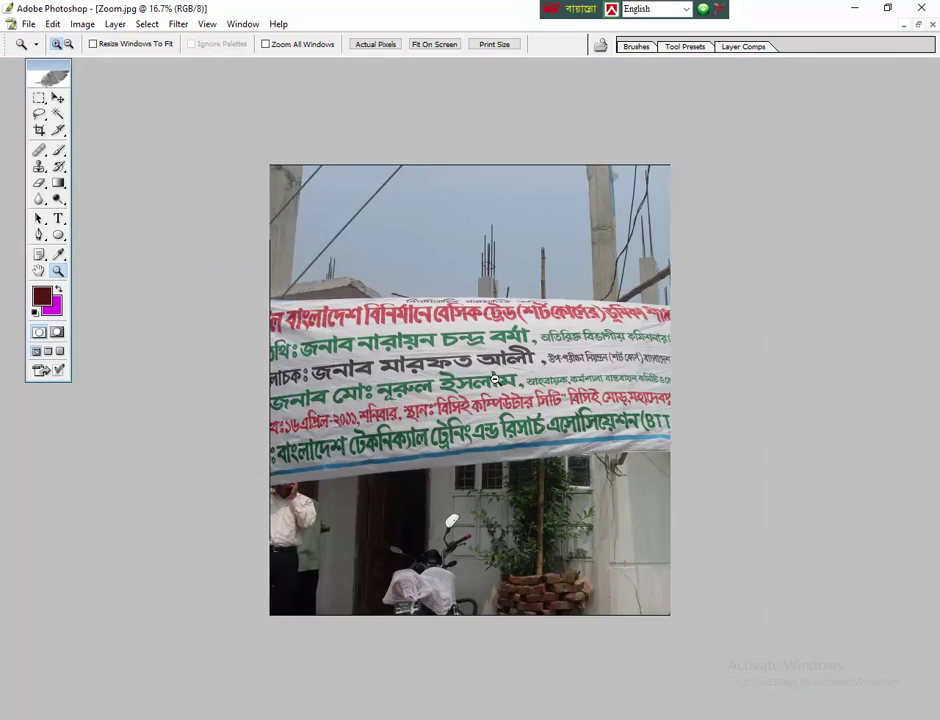
click(494, 380)
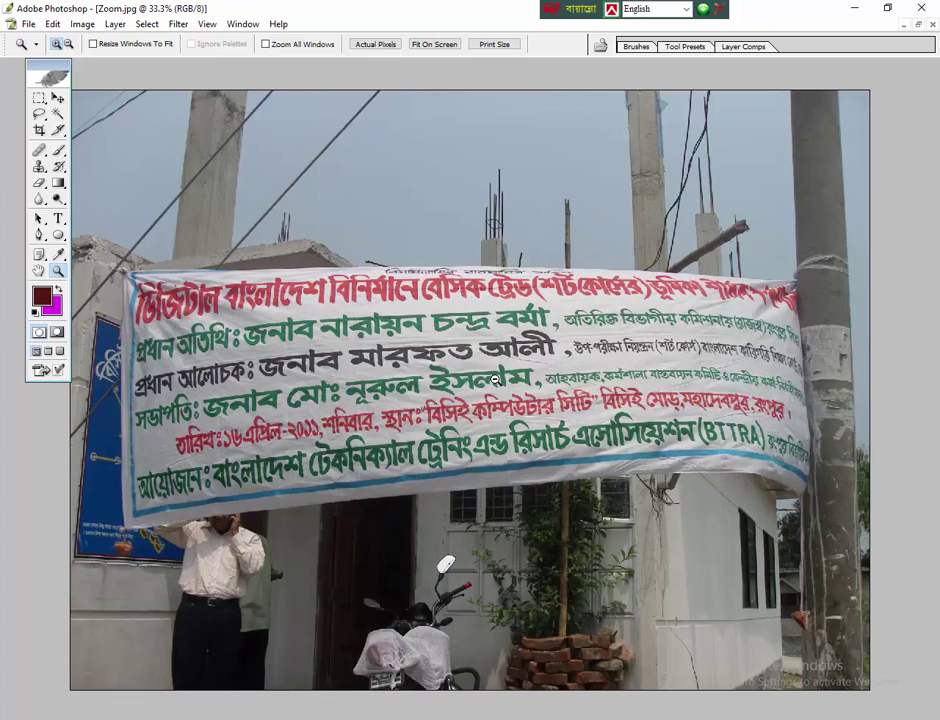
click(494, 380)
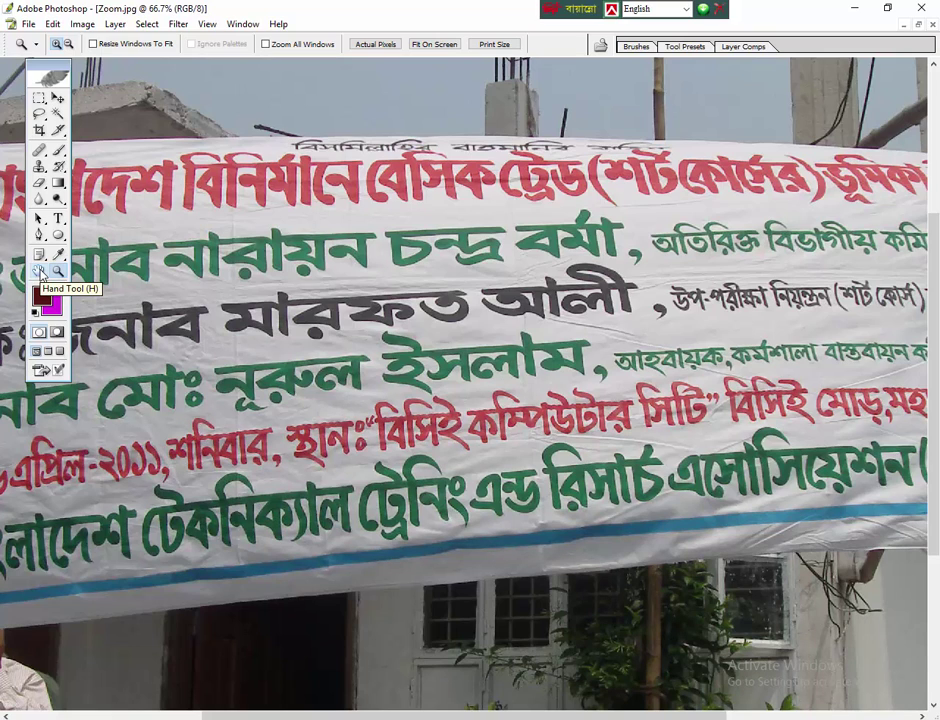
Pick the Crop tool, then switch to the Hand tool with H.
click(40, 131)
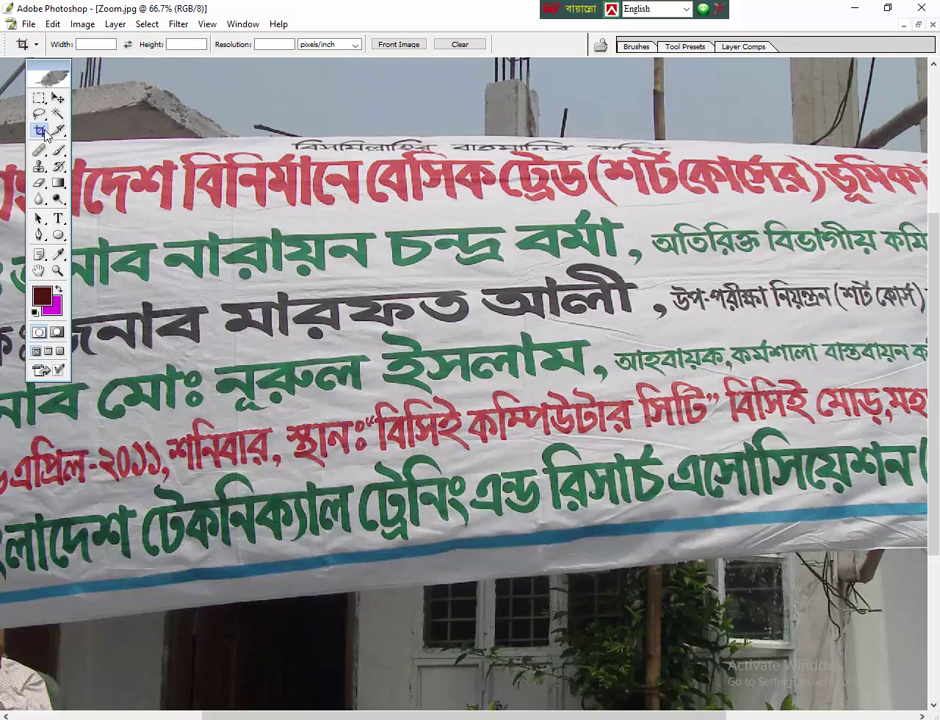
key(h)
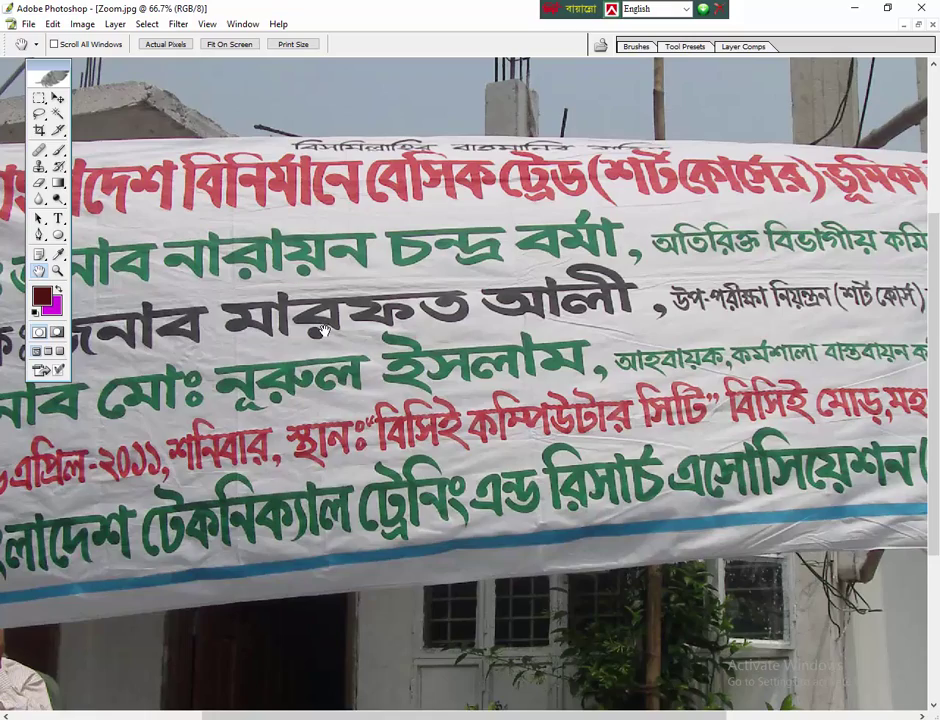
drag(304, 272, 378, 370)
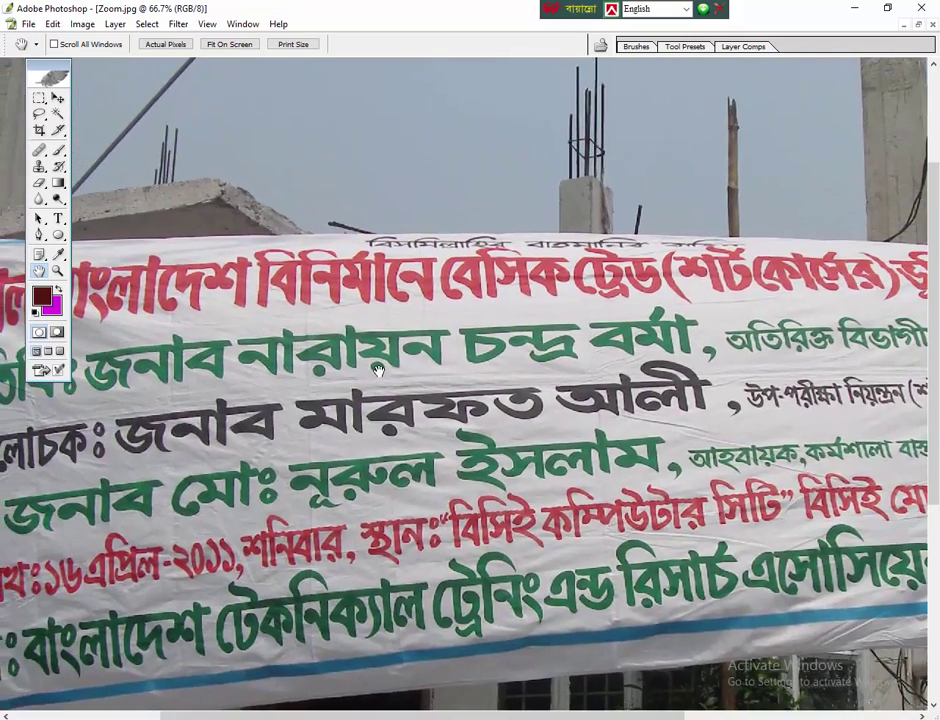
drag(176, 210, 375, 290)
mouse_move(400, 510)
mouse_down()
mouse_move(322, 343)
mouse_move(325, 293)
mouse_up()
drag(350, 461, 331, 336)
drag(566, 445, 180, 446)
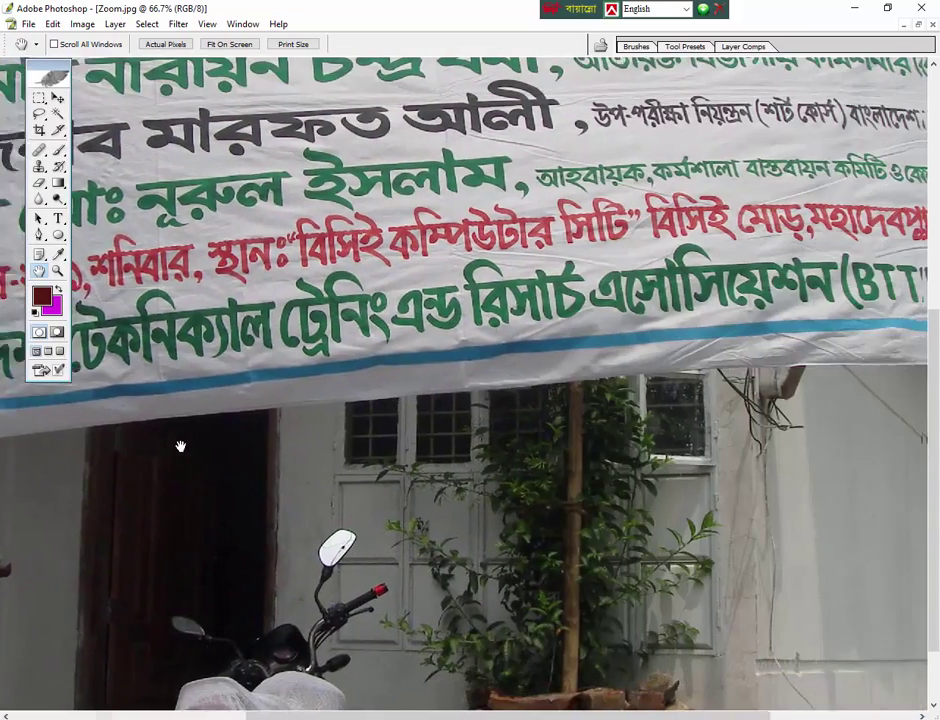
drag(545, 300, 465, 281)
drag(580, 260, 480, 255)
drag(590, 150, 595, 260)
drag(718, 328, 718, 436)
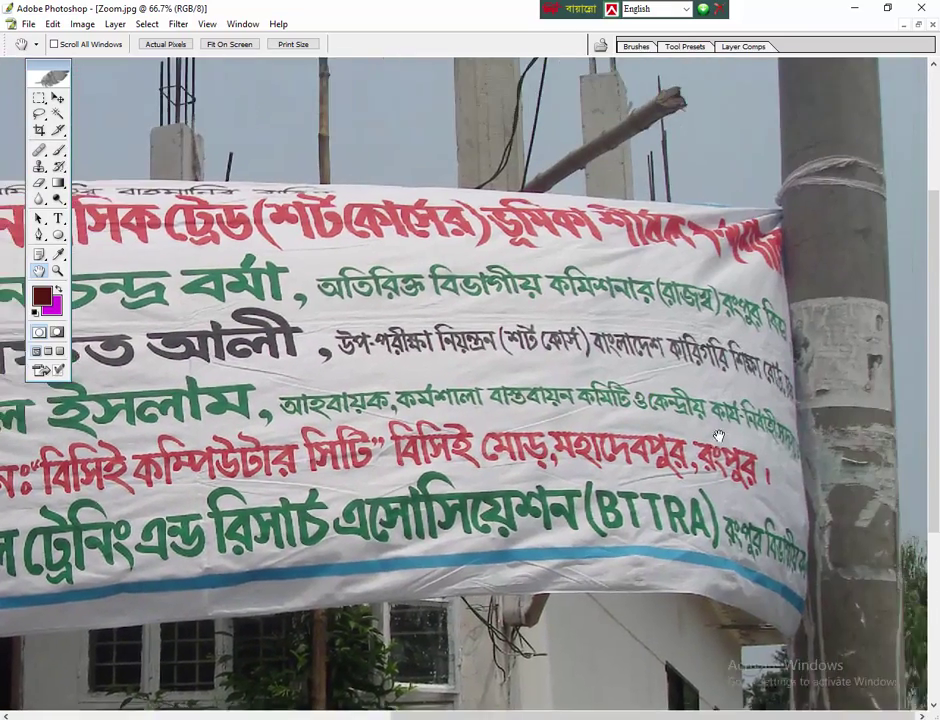
drag(657, 296, 657, 363)
drag(615, 257, 621, 393)
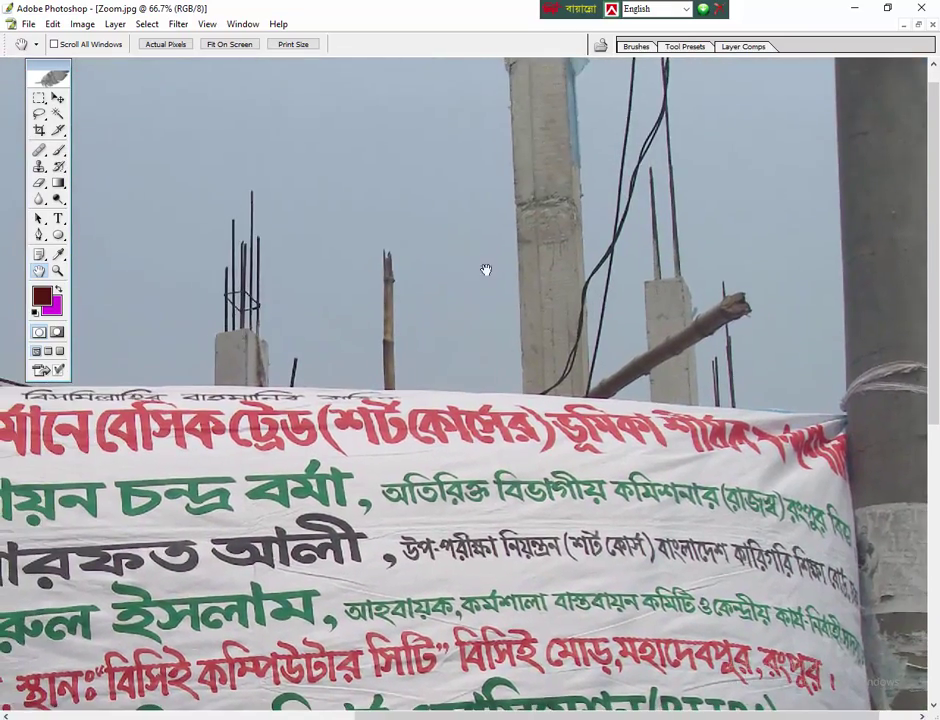
drag(486, 270, 600, 313)
drag(204, 325, 435, 291)
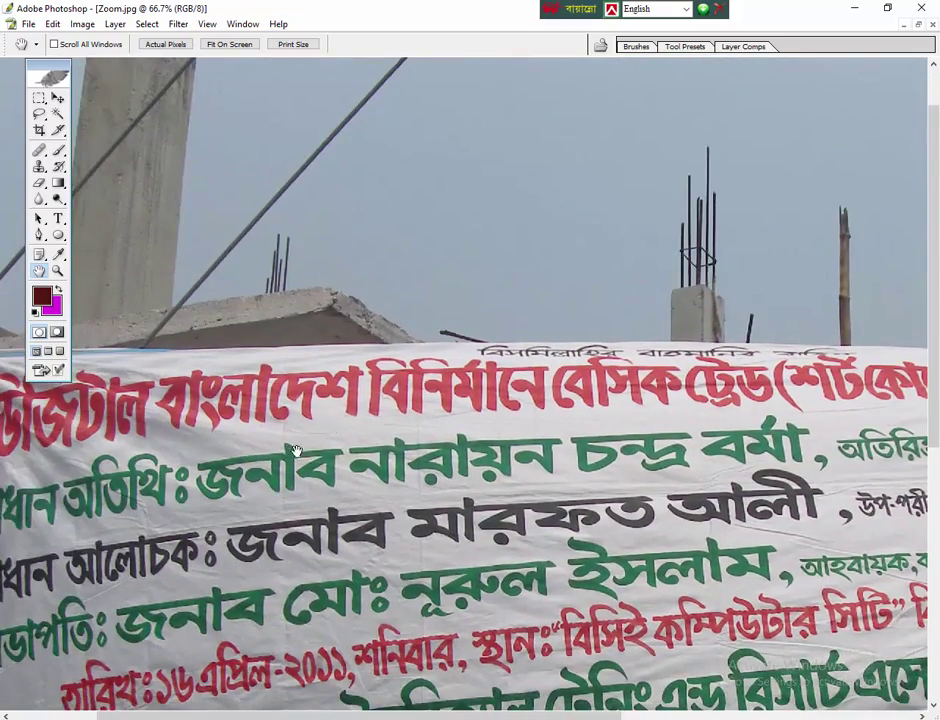
drag(296, 450, 446, 345)
mouse_move(490, 592)
mouse_down()
mouse_move(490, 432)
mouse_move(175, 450)
mouse_up()
drag(689, 415, 424, 438)
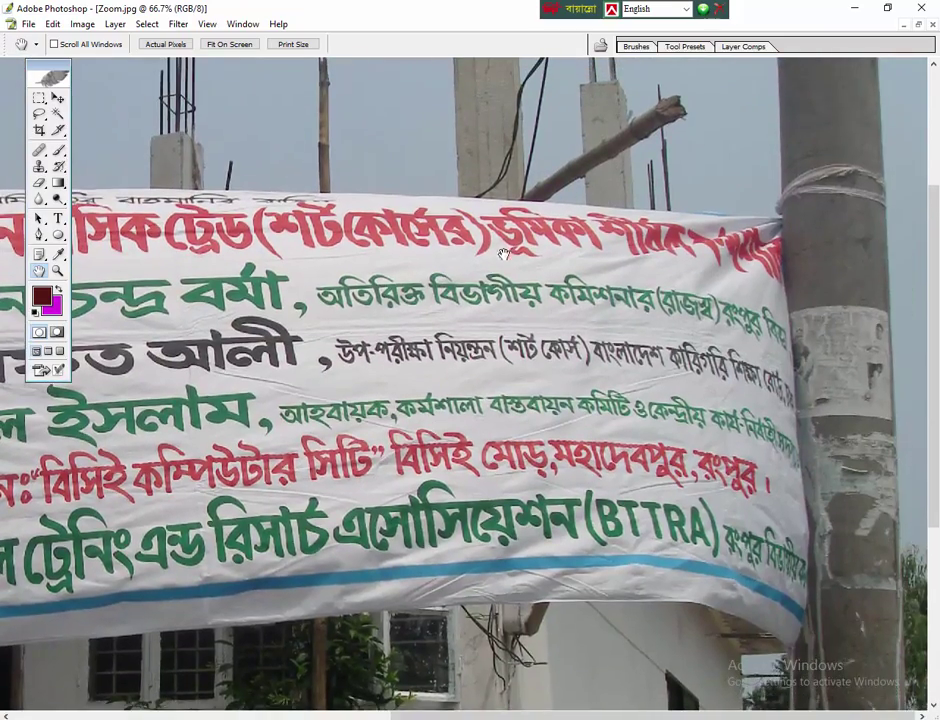
mouse_move(540, 270)
mouse_down()
mouse_move(552, 296)
mouse_move(556, 366)
mouse_up()
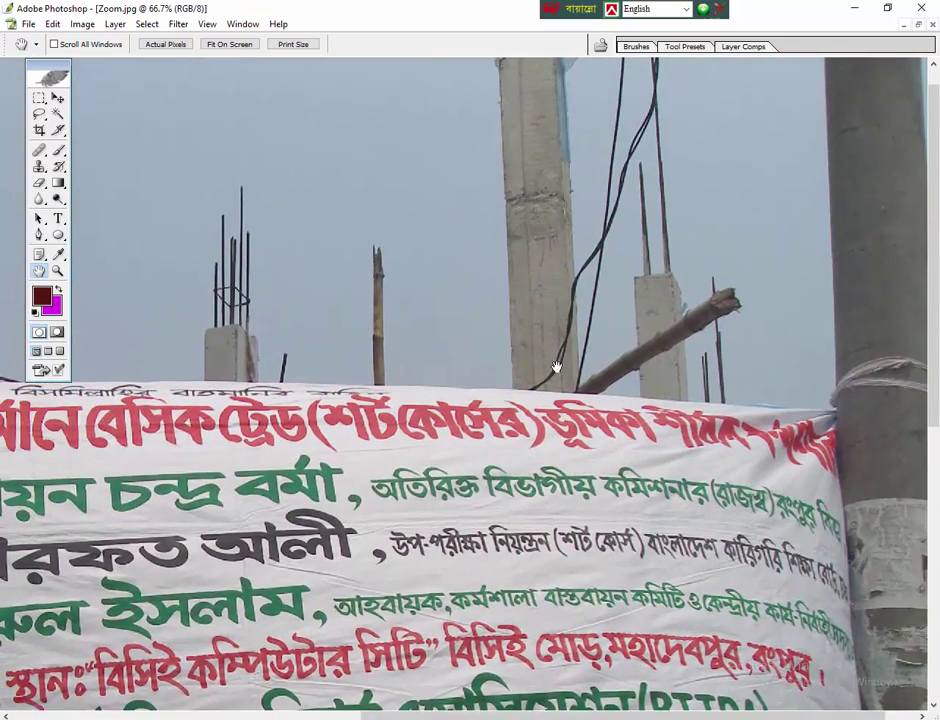
drag(176, 231, 535, 238)
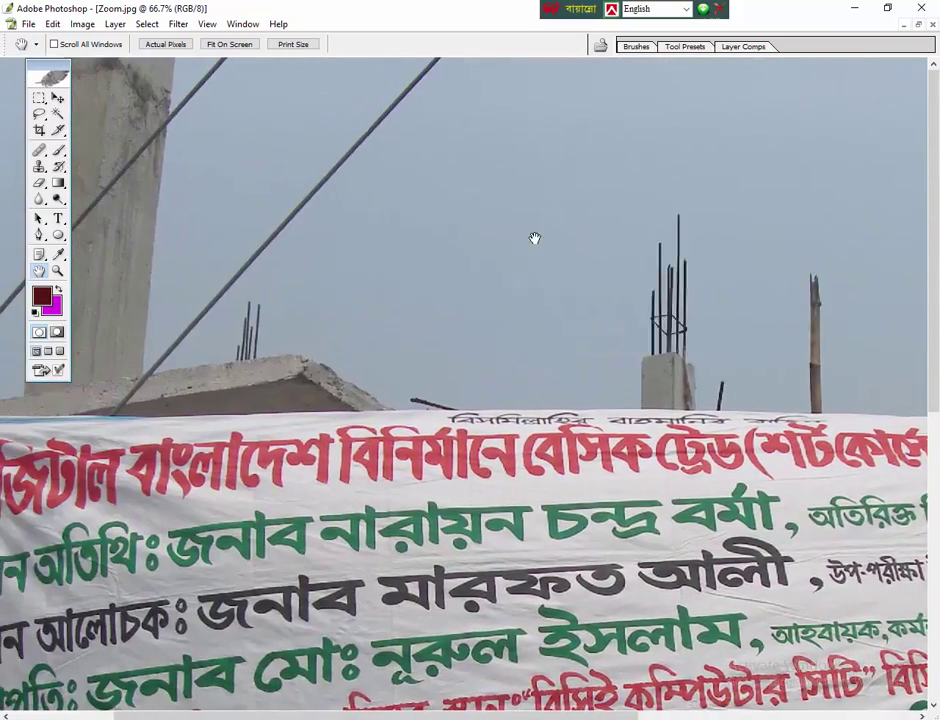
drag(319, 331, 623, 264)
mouse_move(340, 540)
mouse_down()
mouse_move(345, 432)
mouse_move(325, 263)
mouse_up()
drag(495, 552, 330, 399)
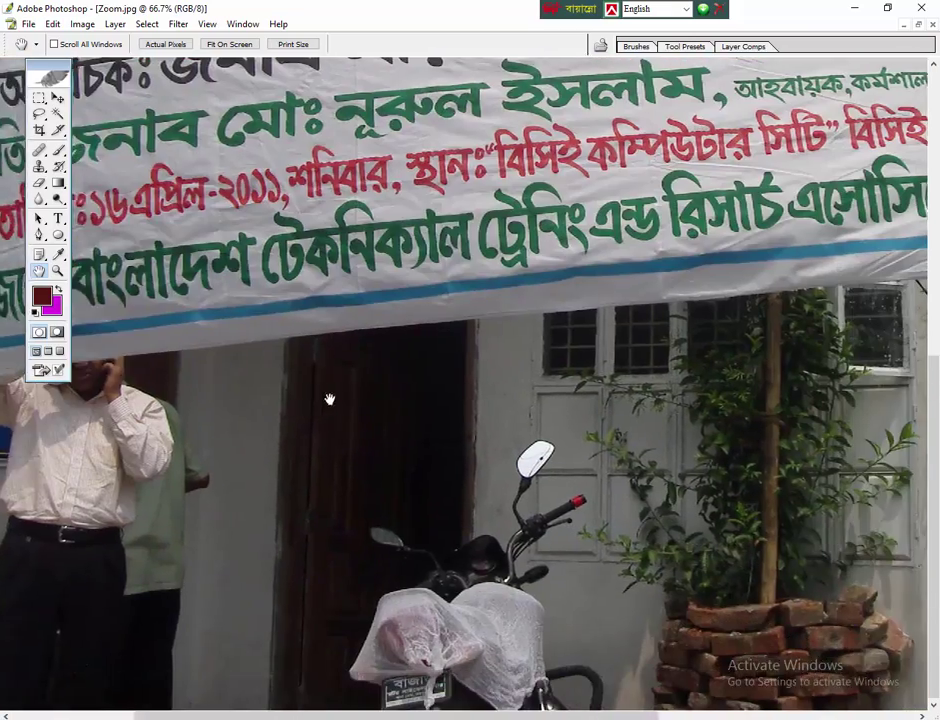
drag(397, 390, 336, 384)
drag(541, 413, 466, 413)
mouse_move(720, 380)
mouse_down()
mouse_move(468, 380)
mouse_move(636, 380)
mouse_up()
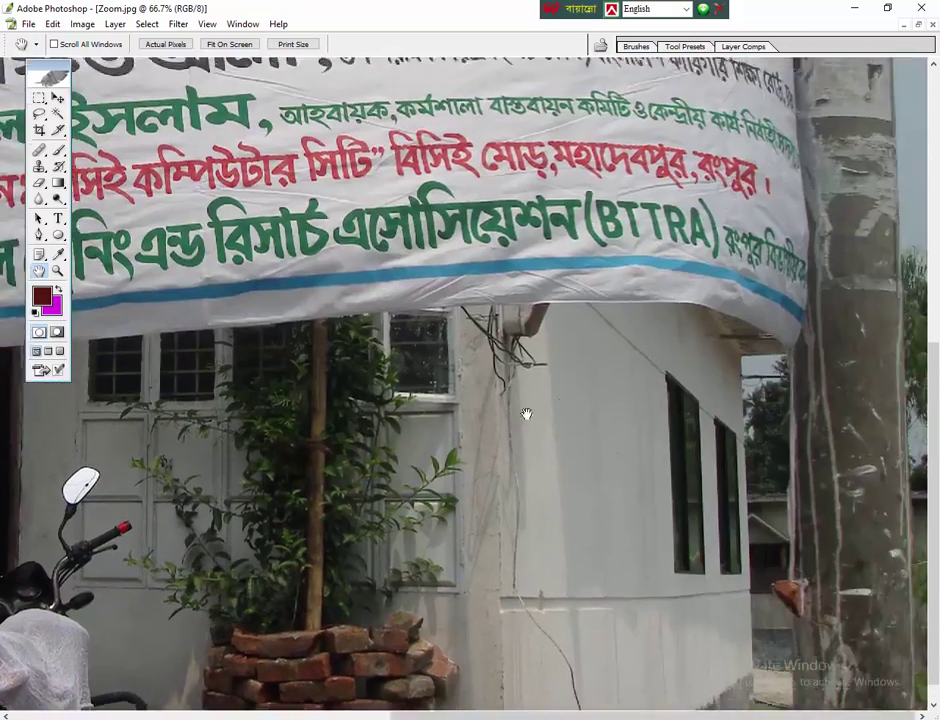
drag(426, 170, 430, 248)
mouse_move(460, 80)
mouse_down()
mouse_move(472, 167)
mouse_move(673, 350)
mouse_up()
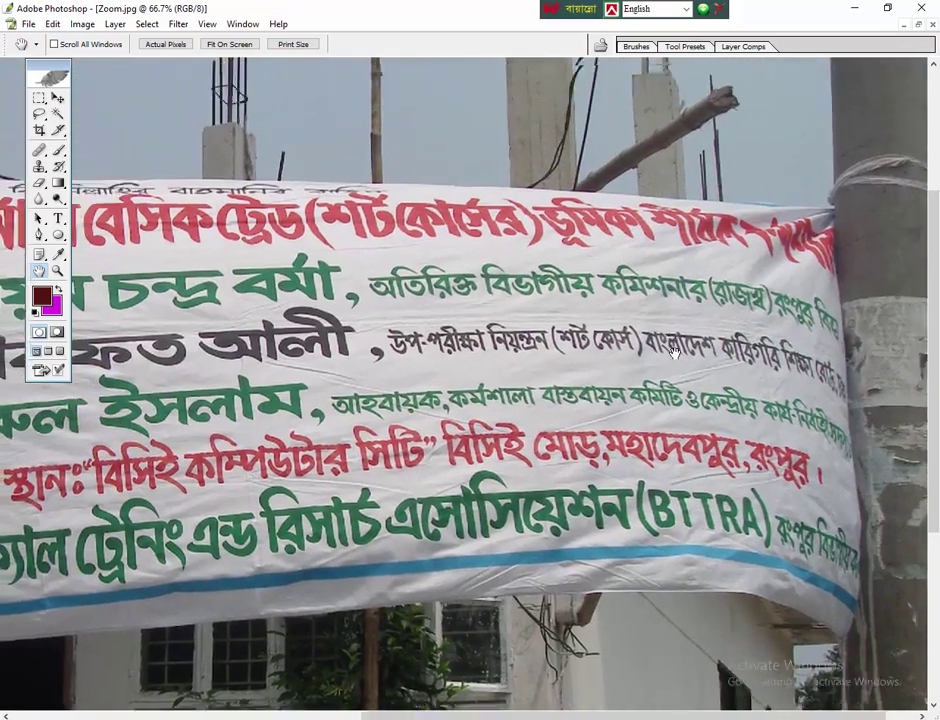
drag(600, 180, 635, 260)
mouse_move(272, 120)
mouse_down()
mouse_move(608, 325)
mouse_move(787, 310)
mouse_up()
mouse_move(361, 320)
mouse_down()
mouse_move(445, 323)
mouse_move(592, 290)
mouse_up()
drag(330, 267, 339, 307)
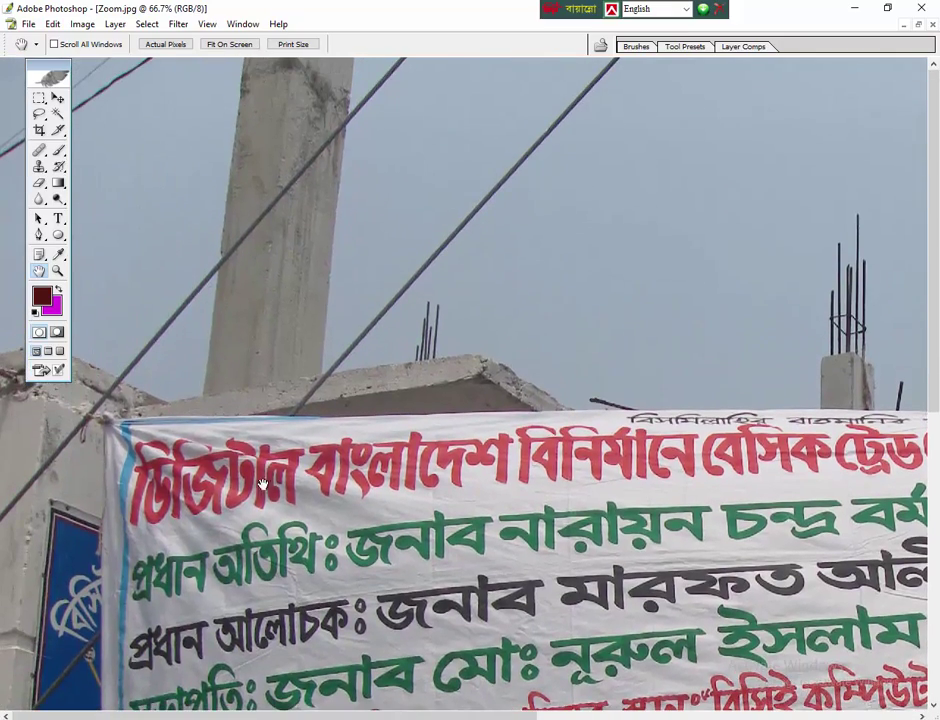
drag(262, 484, 262, 347)
drag(262, 440, 258, 388)
mouse_move(255, 490)
mouse_down()
mouse_move(252, 380)
mouse_move(271, 354)
mouse_move(275, 385)
mouse_move(412, 420)
mouse_up()
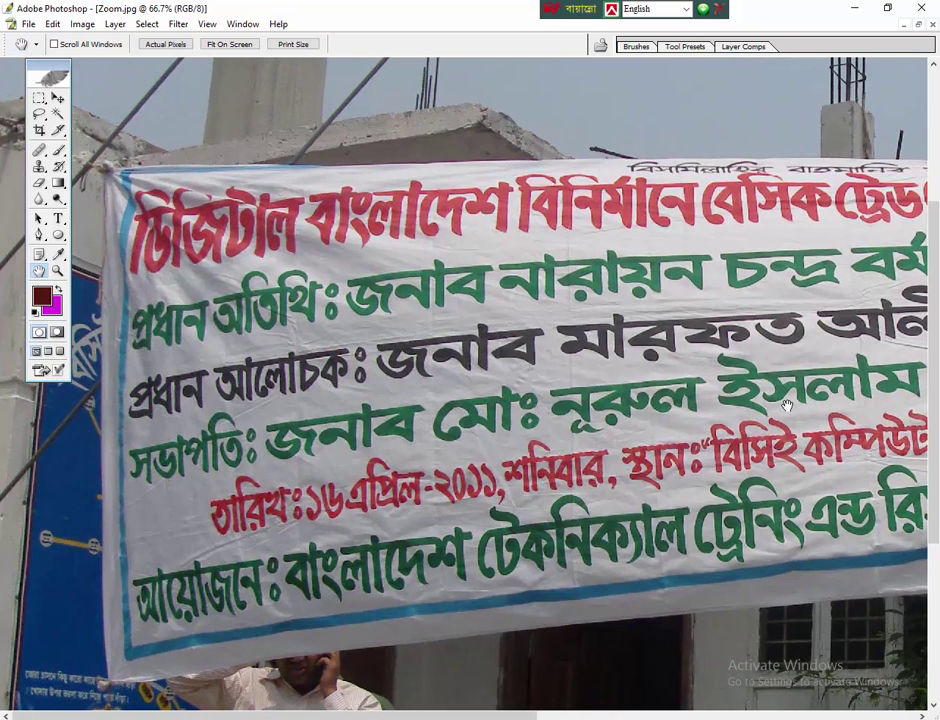
mouse_move(787, 405)
mouse_down()
mouse_move(517, 410)
mouse_move(458, 438)
mouse_move(420, 430)
mouse_up()
mouse_move(770, 385)
mouse_down()
mouse_move(580, 390)
mouse_move(556, 405)
mouse_up()
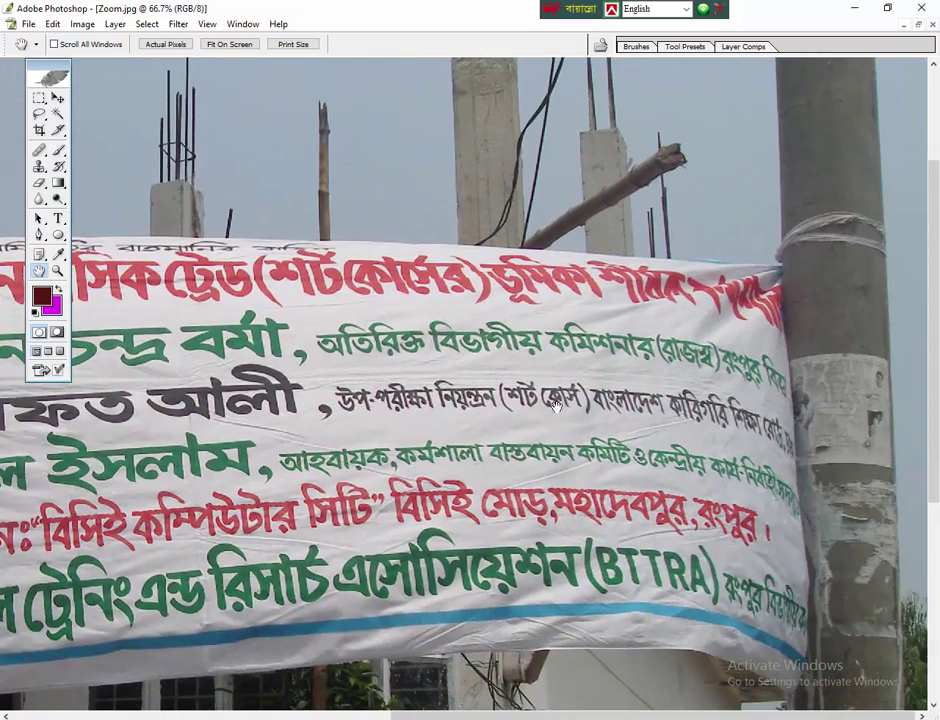
drag(640, 410, 640, 426)
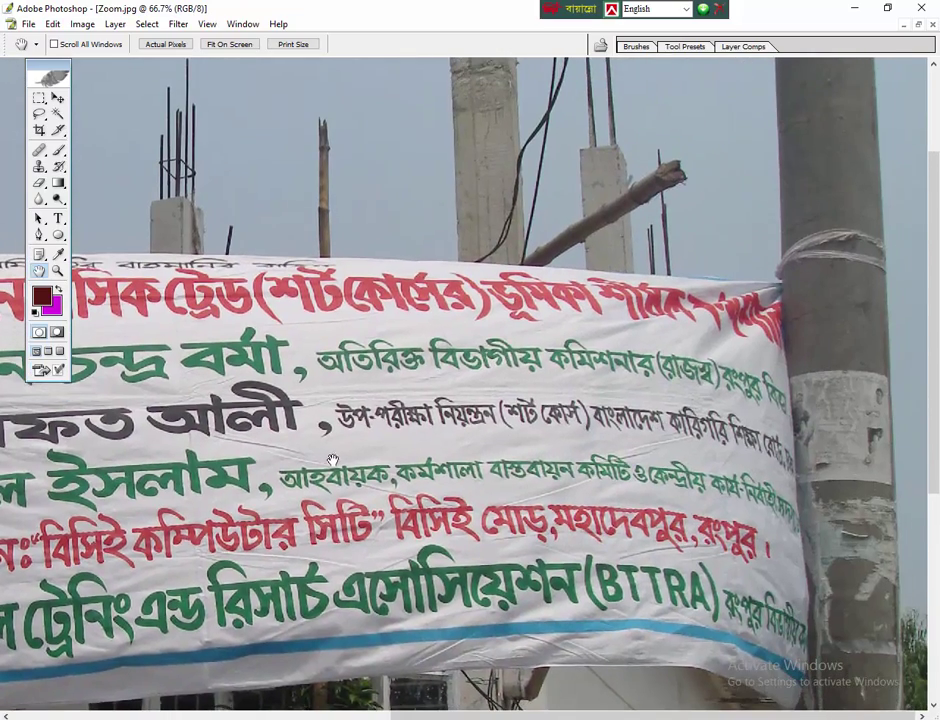
drag(333, 460, 563, 440)
drag(147, 338, 357, 315)
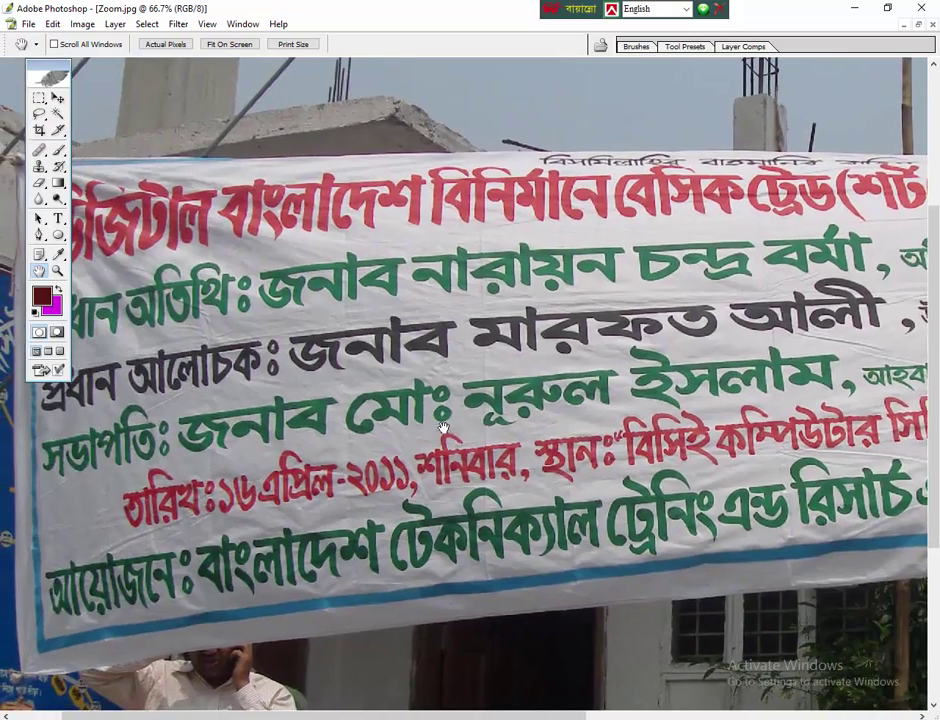
drag(342, 469, 437, 440)
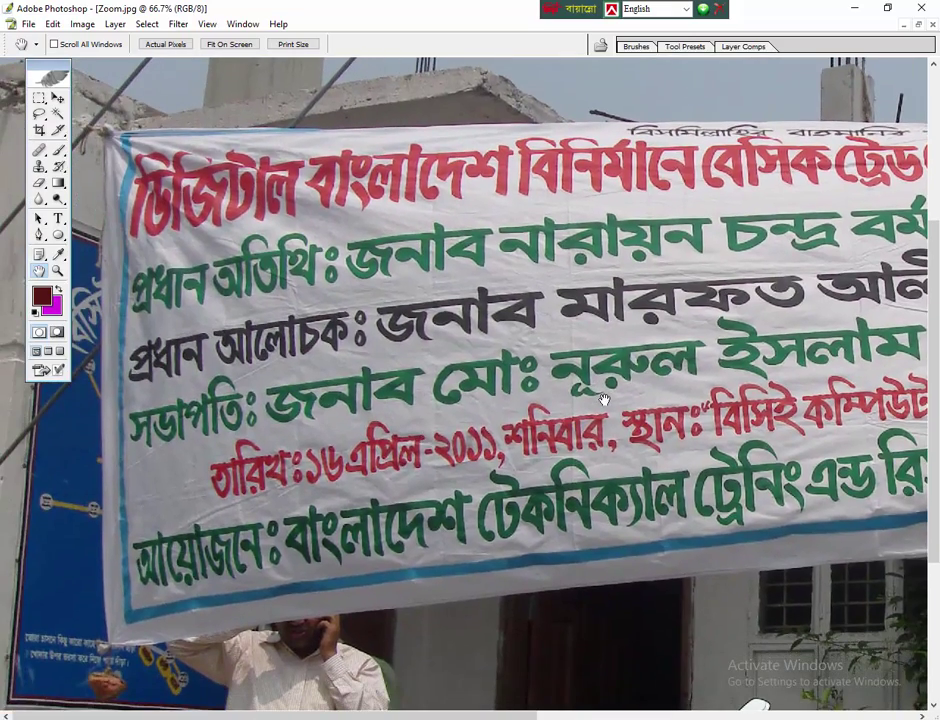
drag(526, 398, 396, 441)
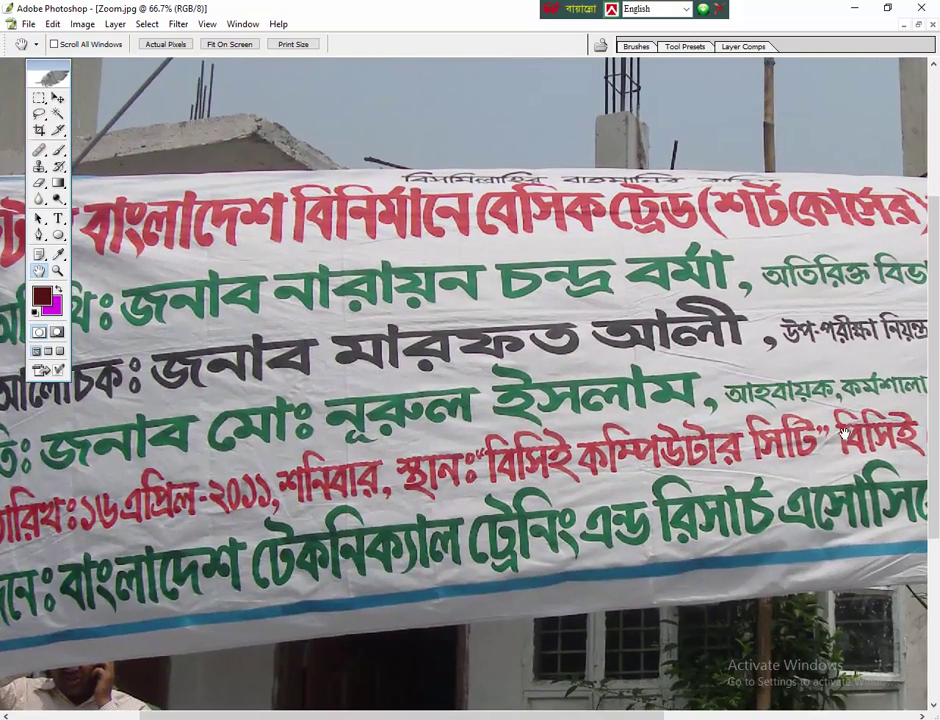
drag(845, 432, 455, 462)
drag(712, 441, 617, 479)
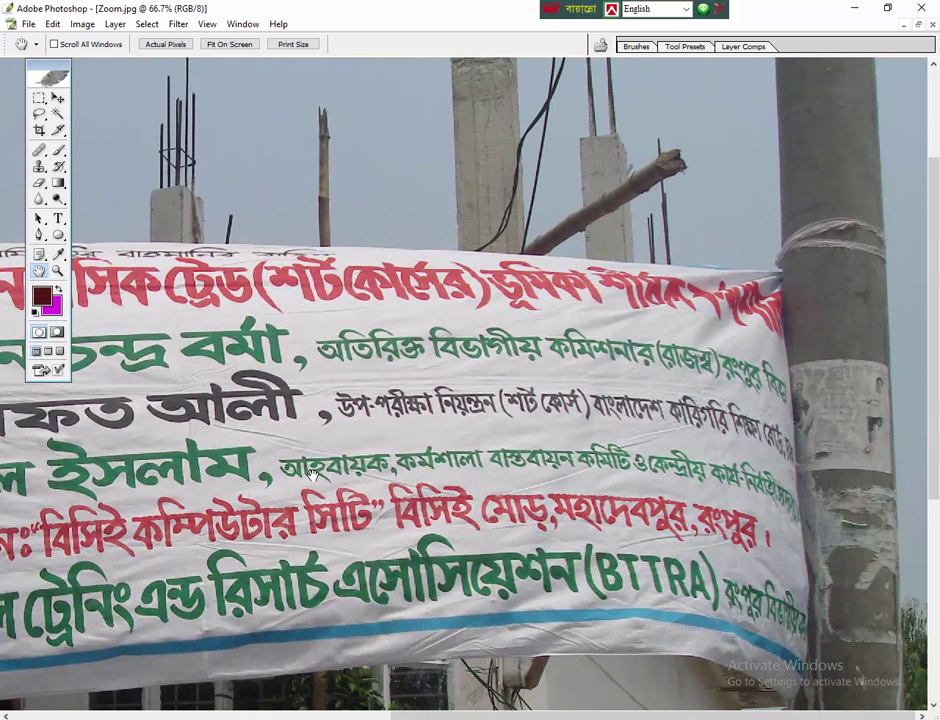
drag(311, 474, 508, 470)
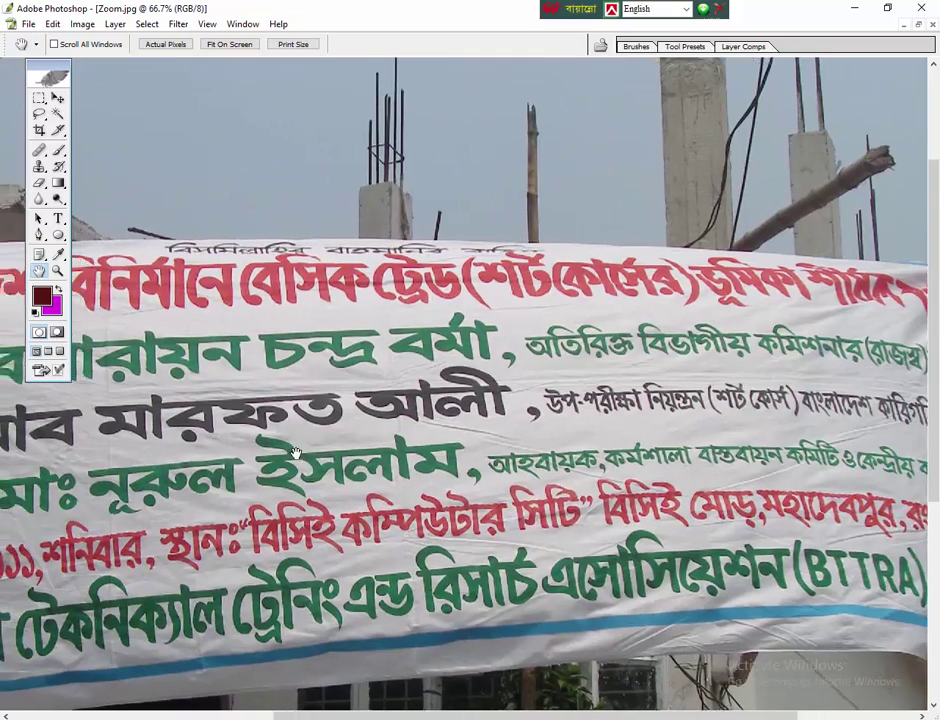
drag(275, 452, 562, 444)
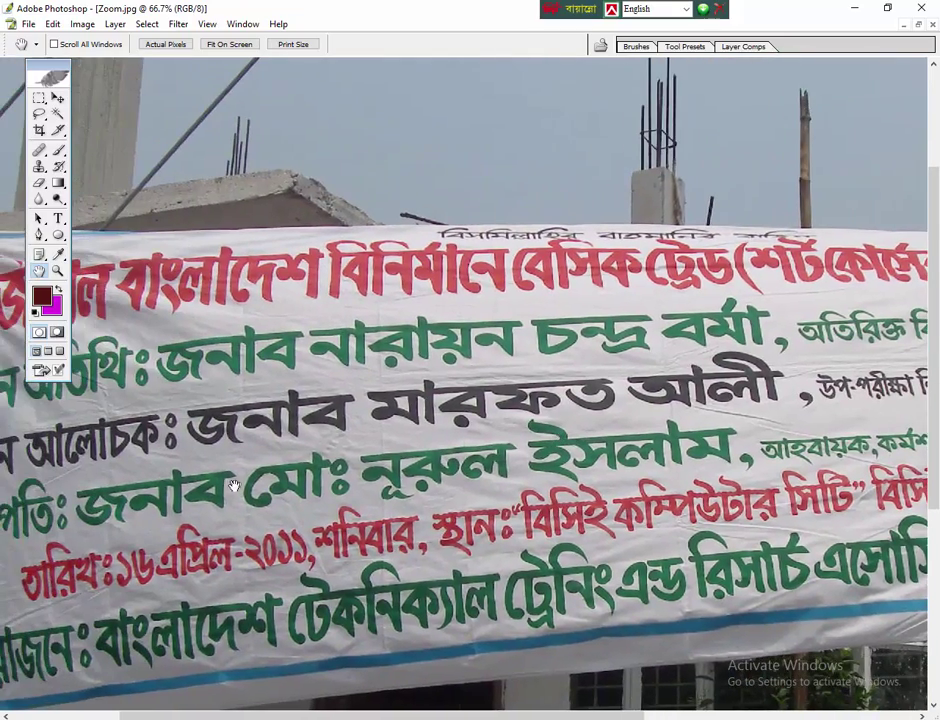
drag(233, 486, 443, 454)
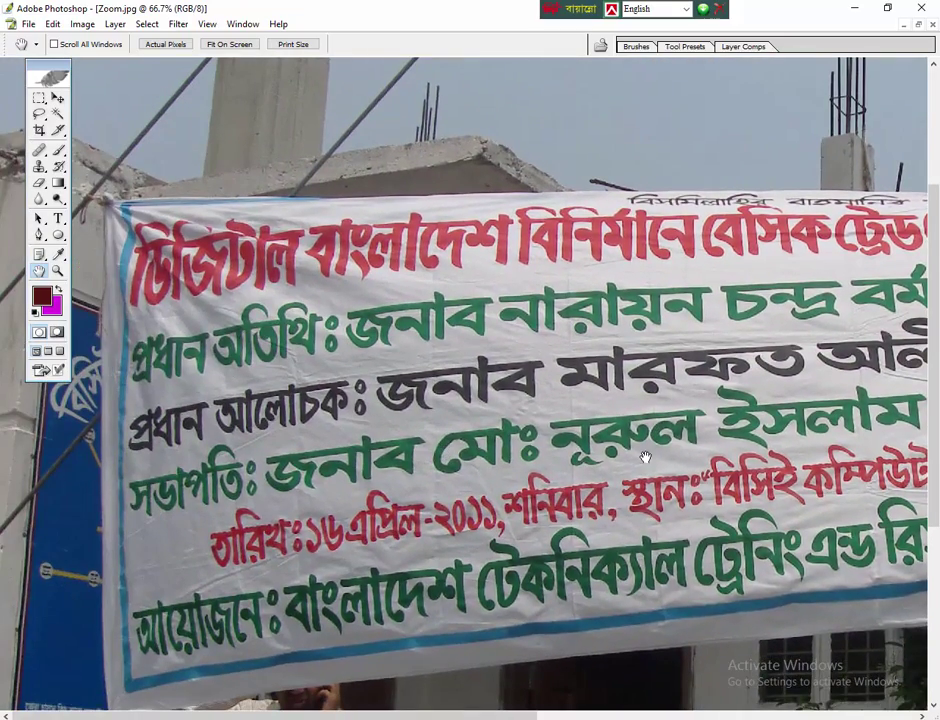
drag(645, 457, 478, 508)
drag(810, 440, 491, 433)
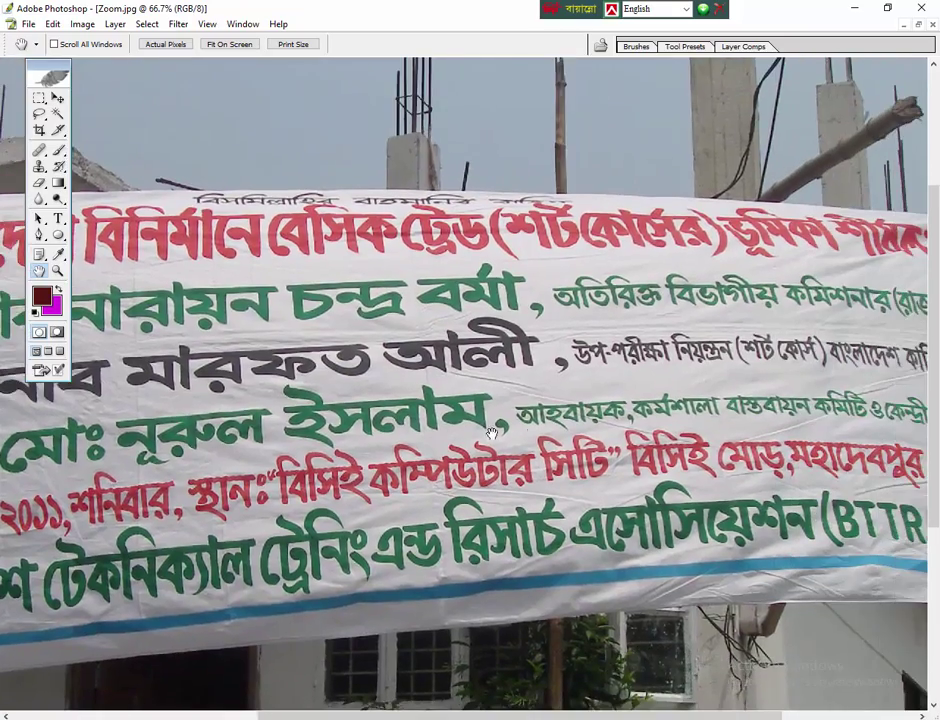
drag(822, 421, 557, 427)
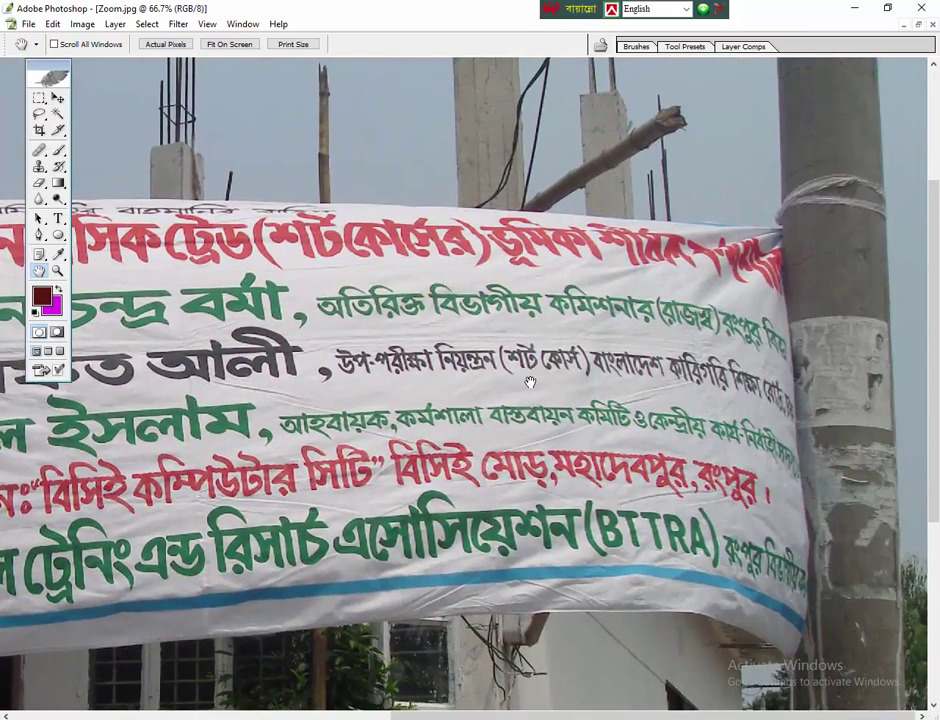
drag(530, 382, 713, 384)
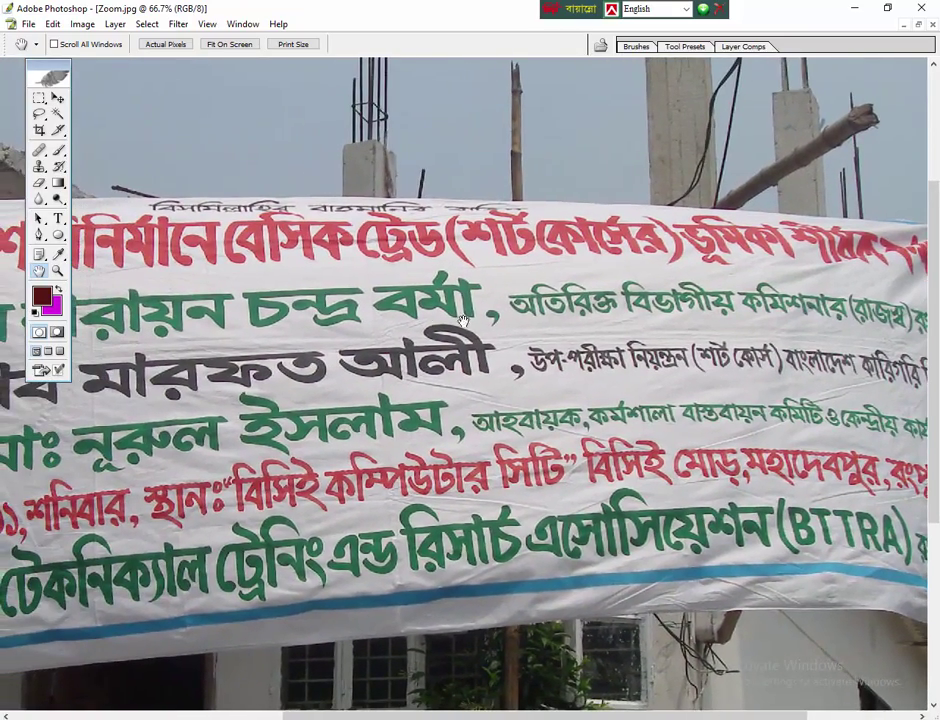
drag(460, 320, 596, 325)
drag(283, 411, 318, 416)
drag(224, 433, 470, 400)
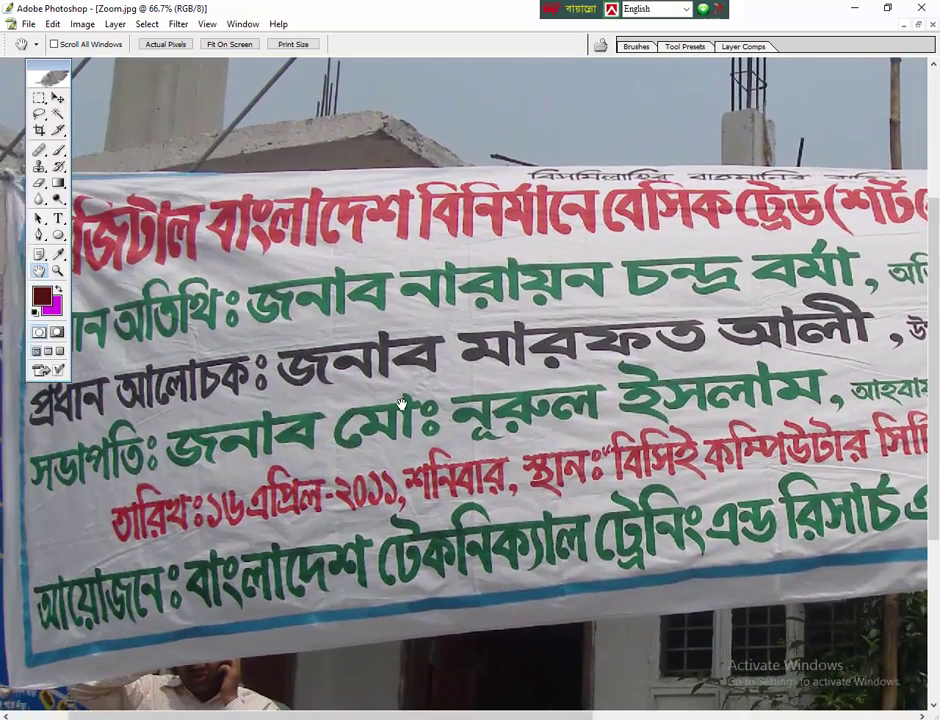
drag(300, 405, 376, 401)
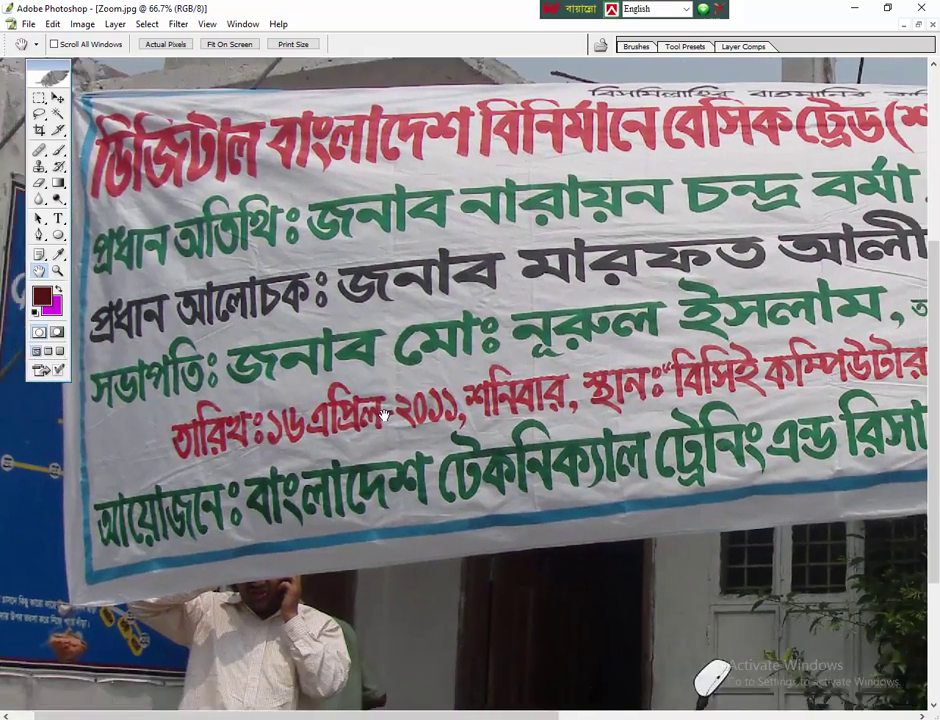
drag(425, 487, 295, 387)
mouse_move(579, 394)
mouse_down()
mouse_move(499, 424)
mouse_move(349, 443)
mouse_up()
drag(671, 388, 427, 420)
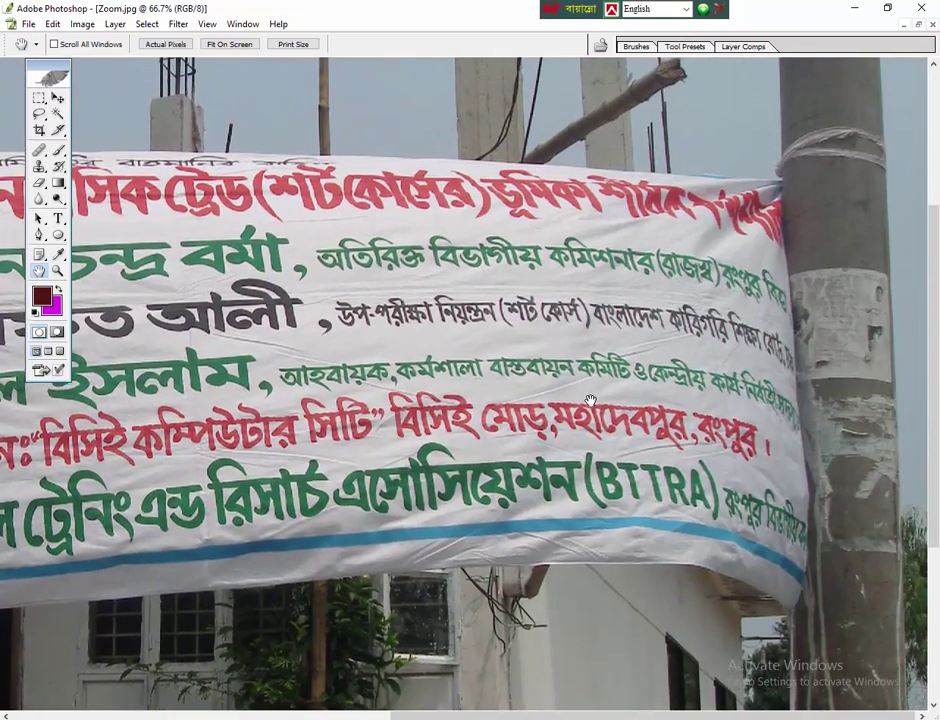
drag(602, 400, 602, 457)
drag(568, 357, 615, 433)
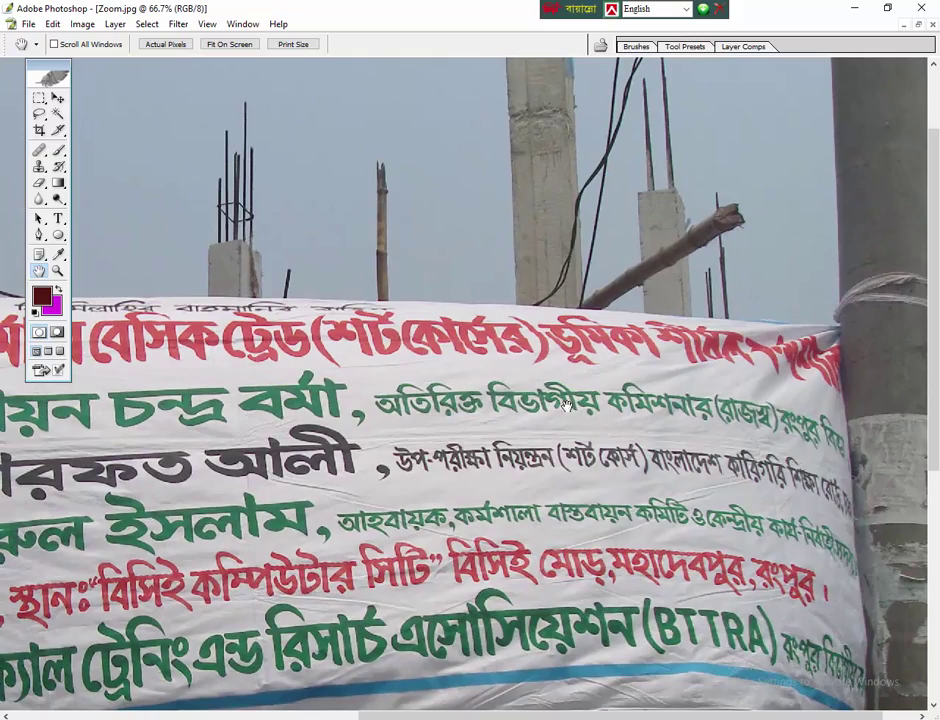
mouse_move(566, 405)
mouse_down()
mouse_move(700, 380)
mouse_move(660, 390)
mouse_move(620, 380)
mouse_up()
drag(470, 389, 628, 334)
drag(432, 409, 572, 364)
drag(482, 484, 452, 480)
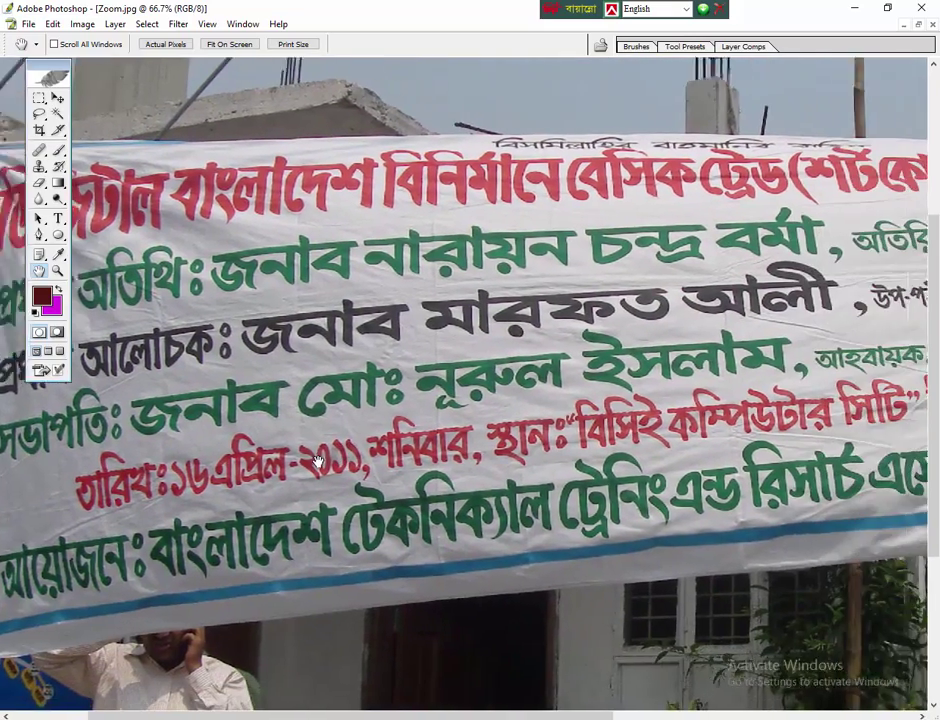
drag(600, 430, 480, 420)
drag(560, 410, 475, 400)
drag(710, 395, 409, 389)
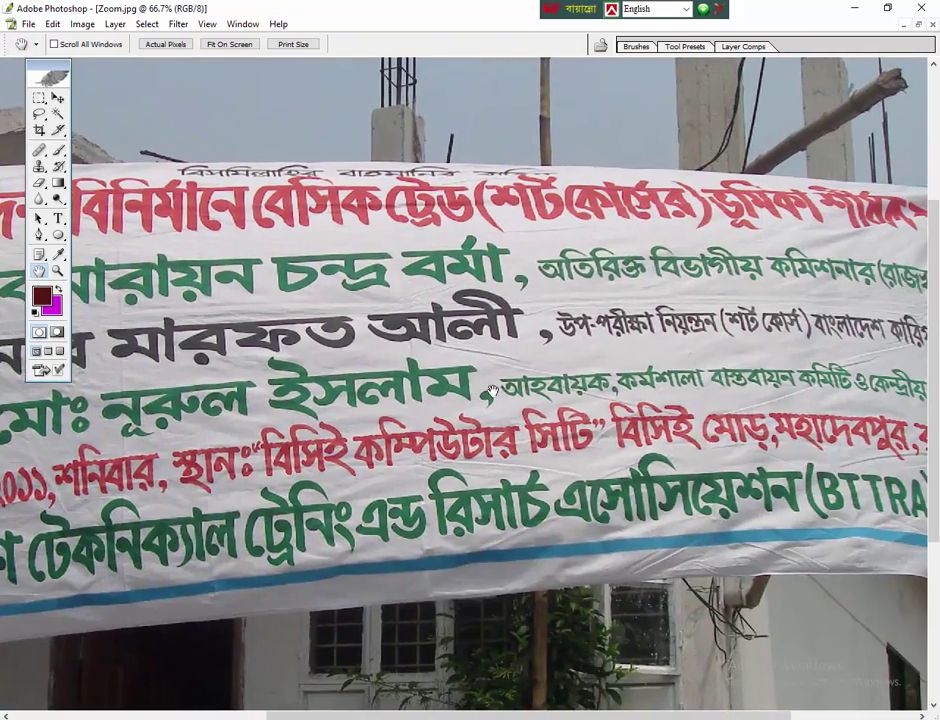
drag(470, 390, 457, 388)
drag(560, 400, 450, 390)
drag(510, 395, 455, 390)
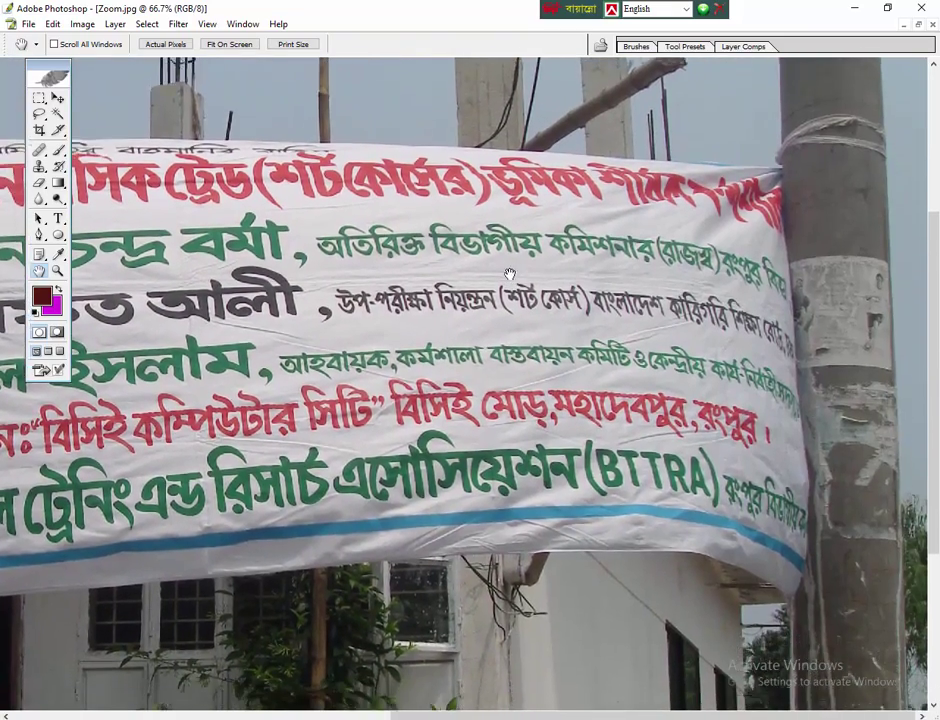
drag(572, 316, 500, 278)
drag(287, 338, 468, 248)
mouse_move(255, 245)
mouse_down()
mouse_move(457, 314)
mouse_move(517, 316)
mouse_up()
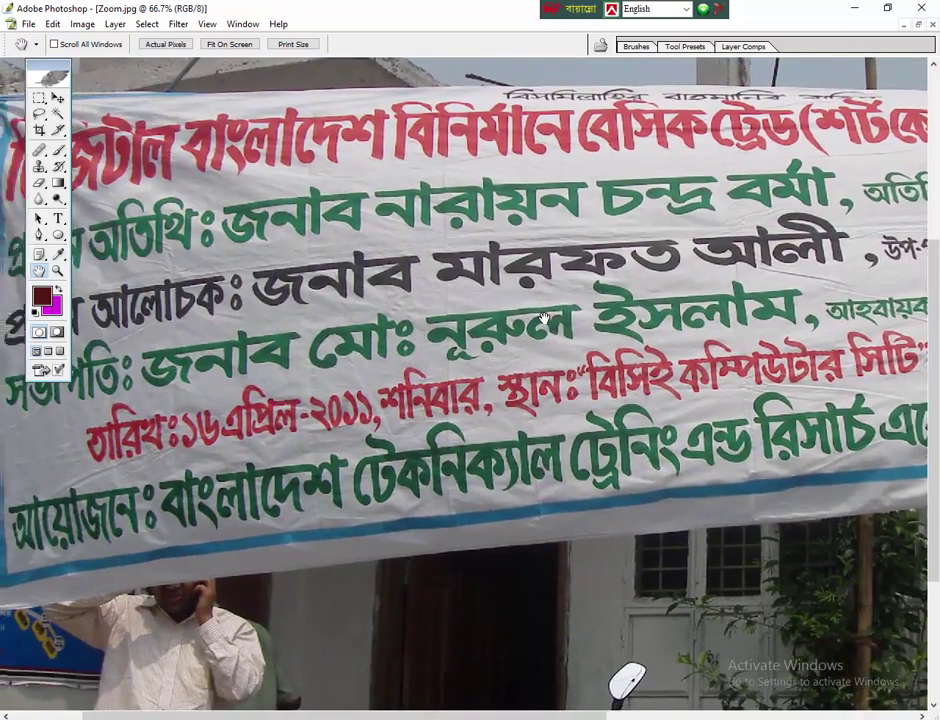
drag(198, 239, 288, 269)
mouse_move(188, 290)
mouse_down()
mouse_move(278, 323)
mouse_move(281, 410)
mouse_up()
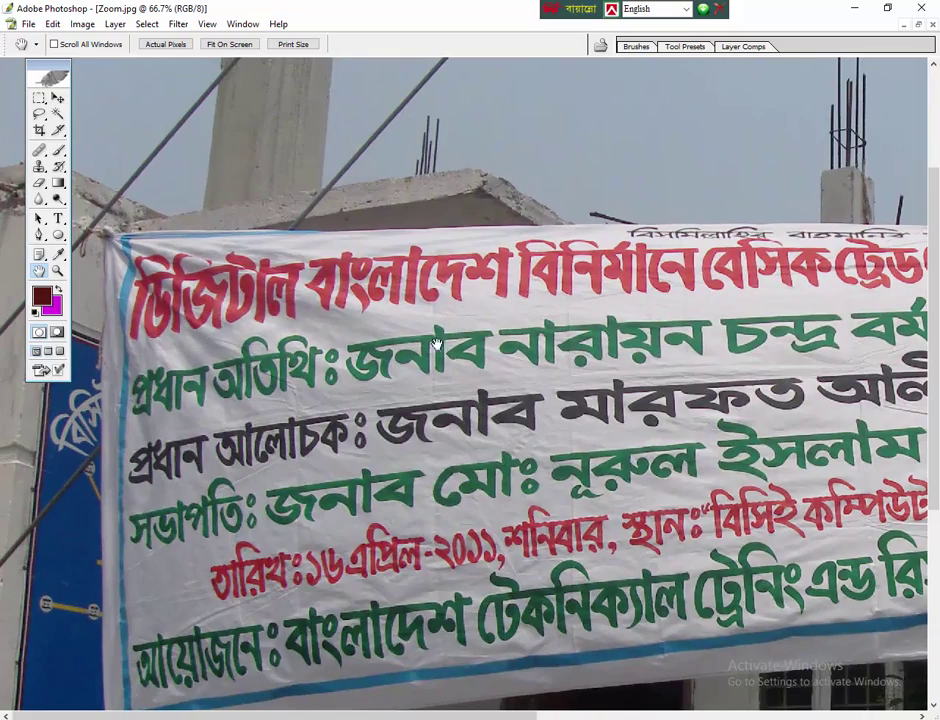
drag(430, 250, 285, 125)
drag(464, 238, 354, 283)
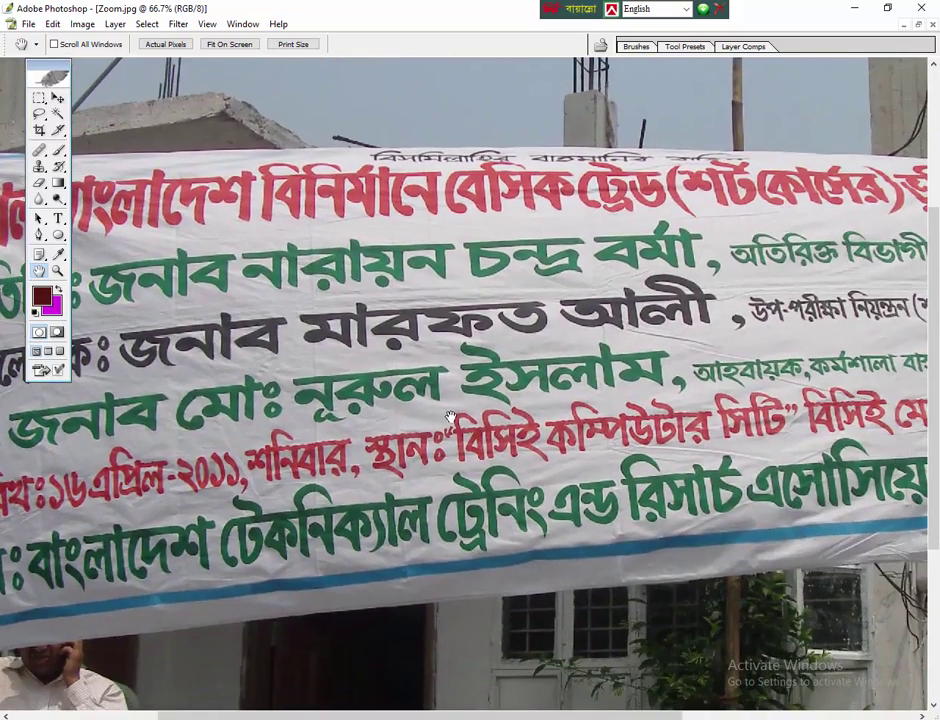
drag(469, 401, 489, 304)
mouse_move(586, 410)
mouse_down()
mouse_move(586, 323)
mouse_move(611, 292)
mouse_up()
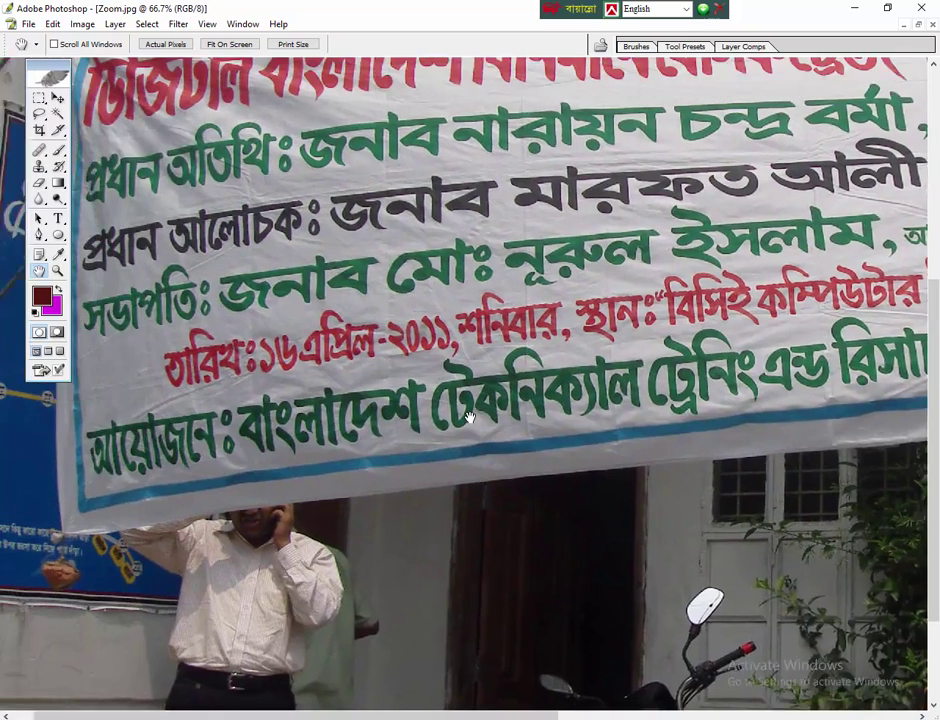
drag(233, 230, 470, 418)
drag(300, 275, 280, 315)
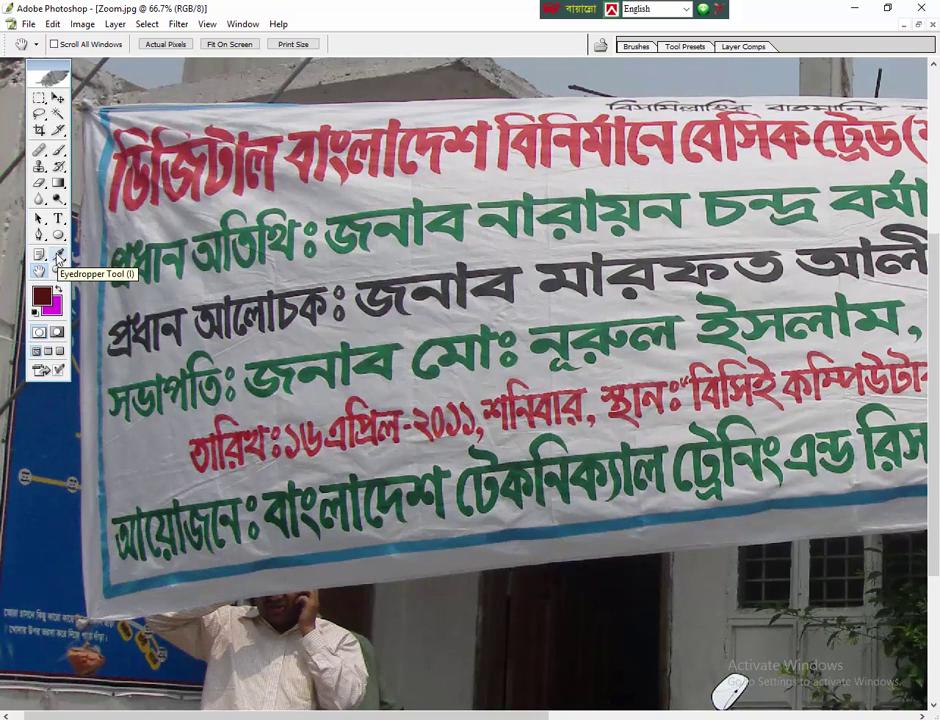
Select the Eyedropper tool to sample colours from the photo.
click(58, 256)
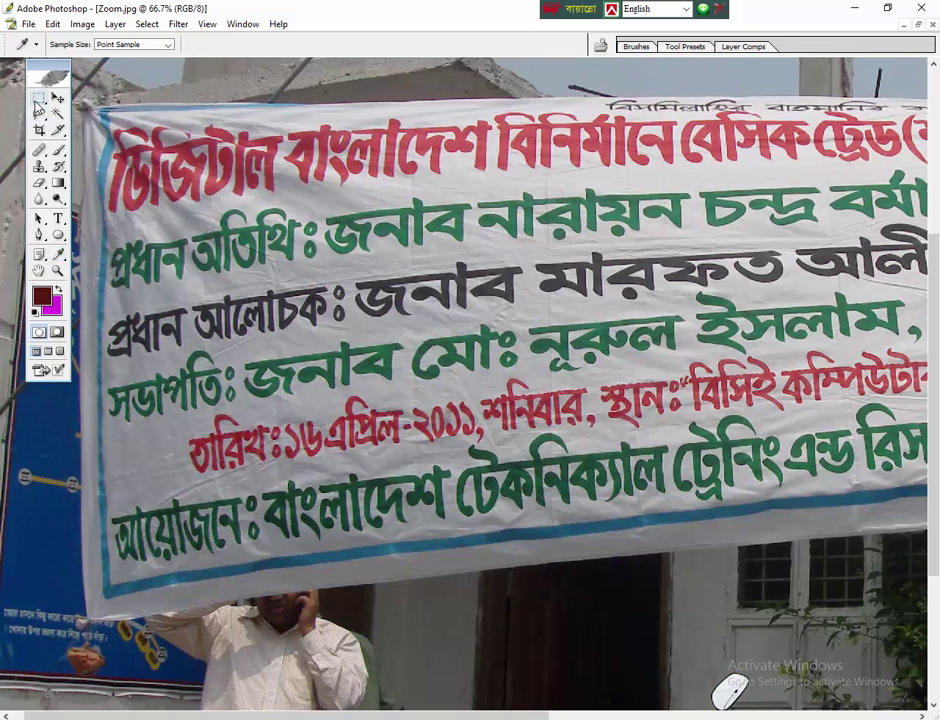
Draw a circular Elliptical Marquee selection over the dark doorway.
click(38, 103)
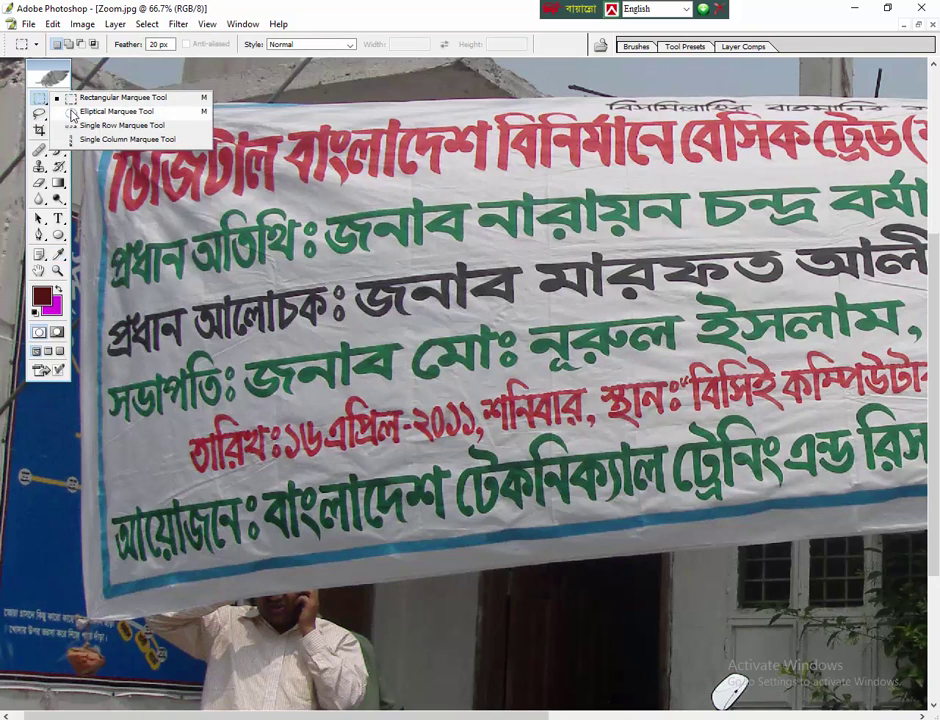
click(72, 112)
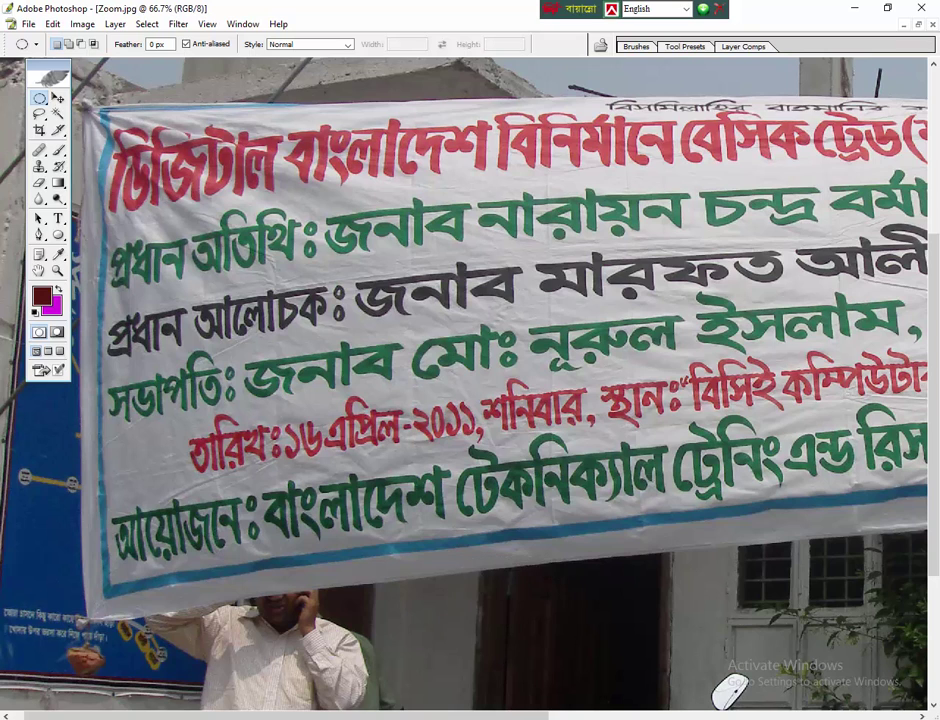
drag(448, 568, 596, 705)
scroll(520, 600, down, 3)
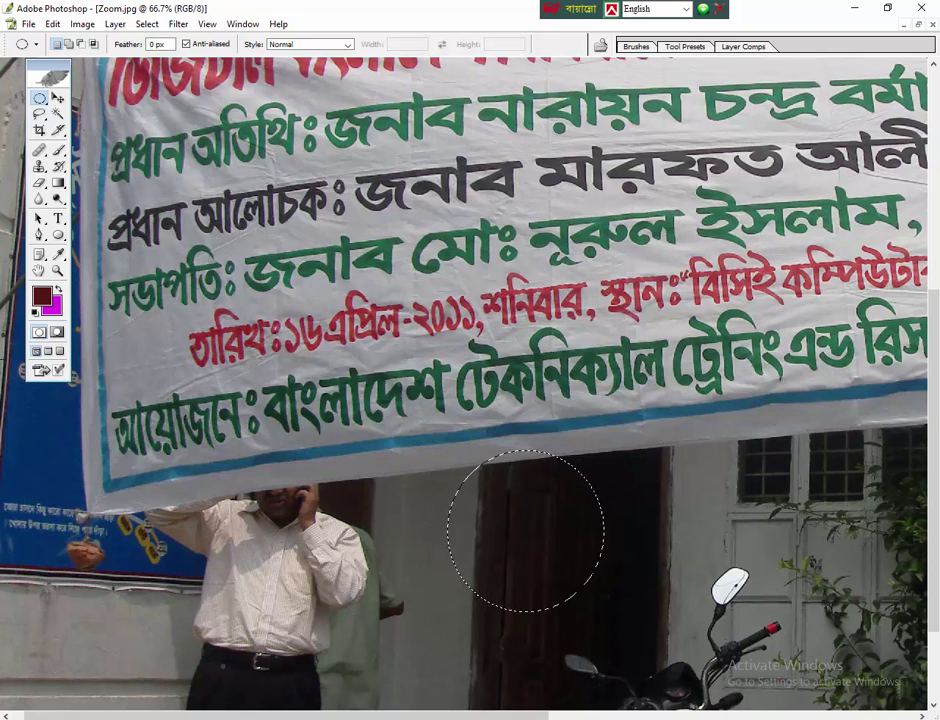
Set the background colour to the banner's red text, sampled with an Alt-click of the Eyedropper.
click(58, 255)
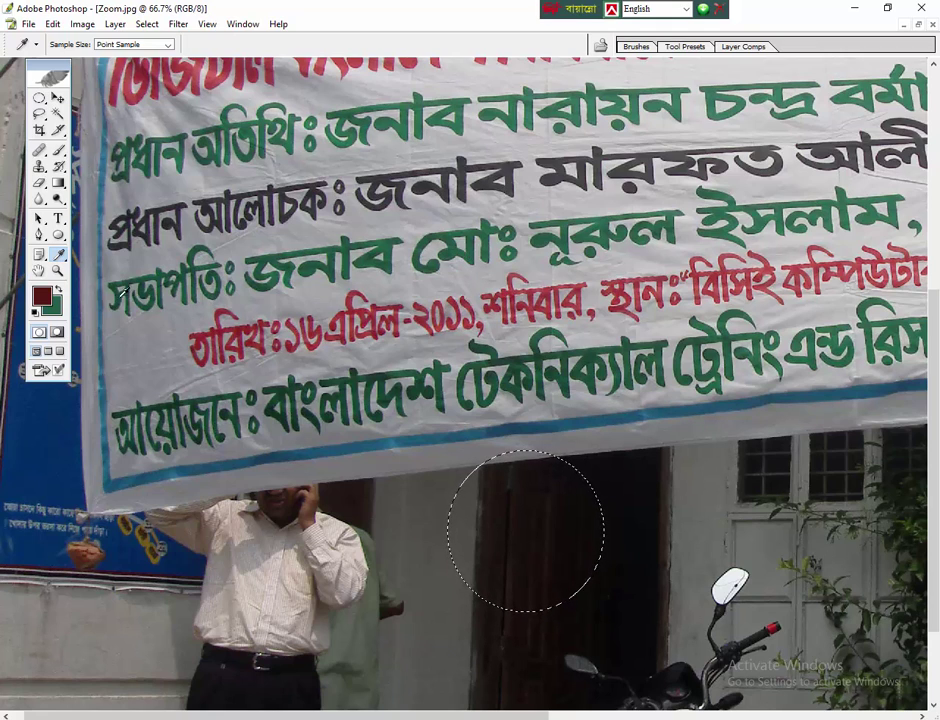
click(56, 310)
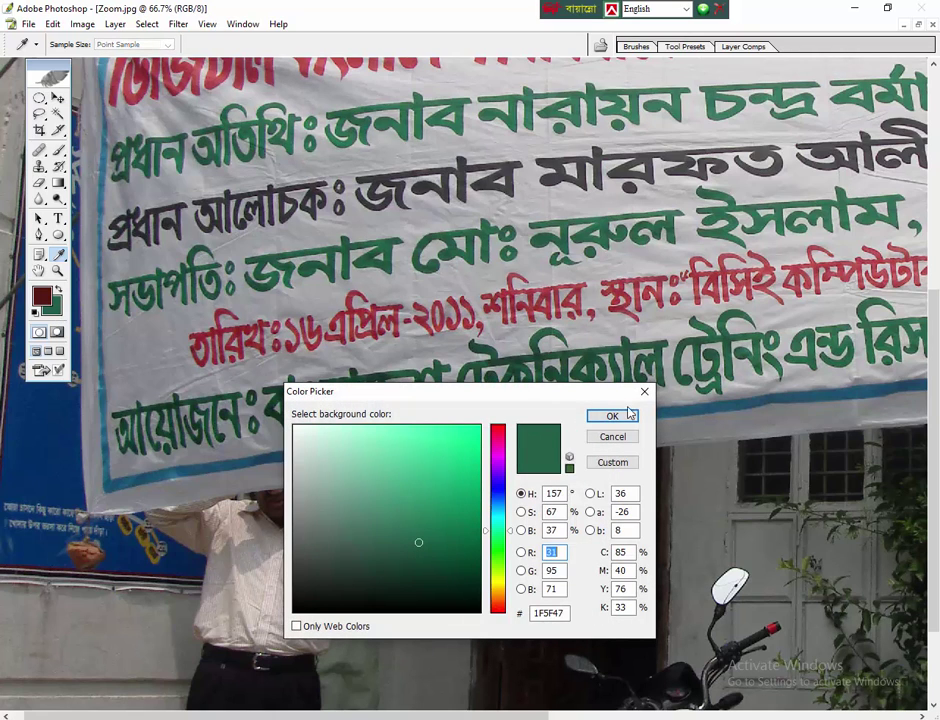
click(614, 438)
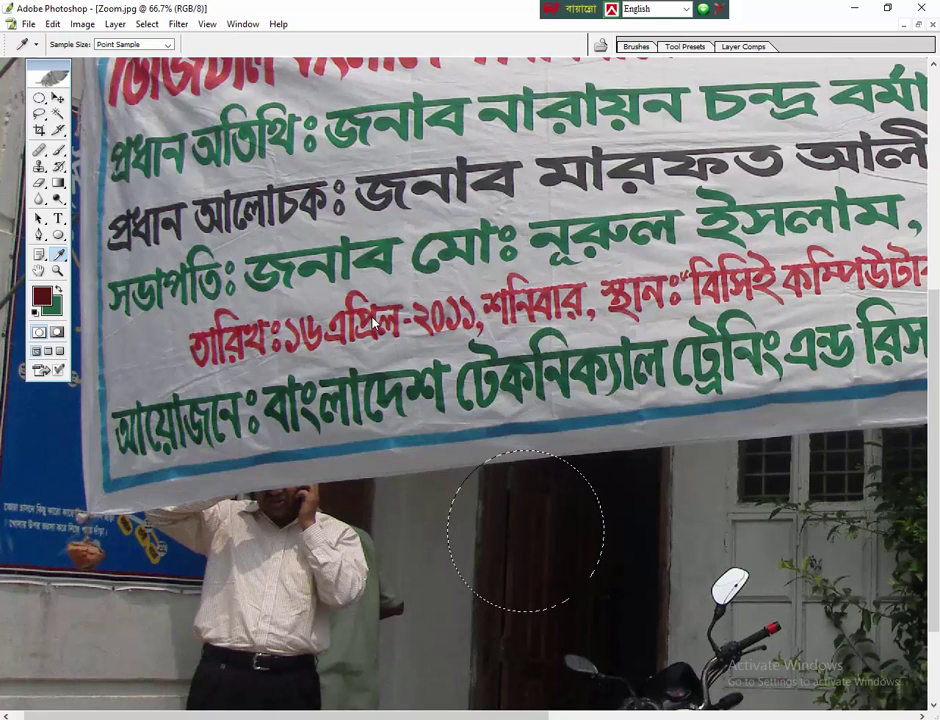
alt+click(374, 312)
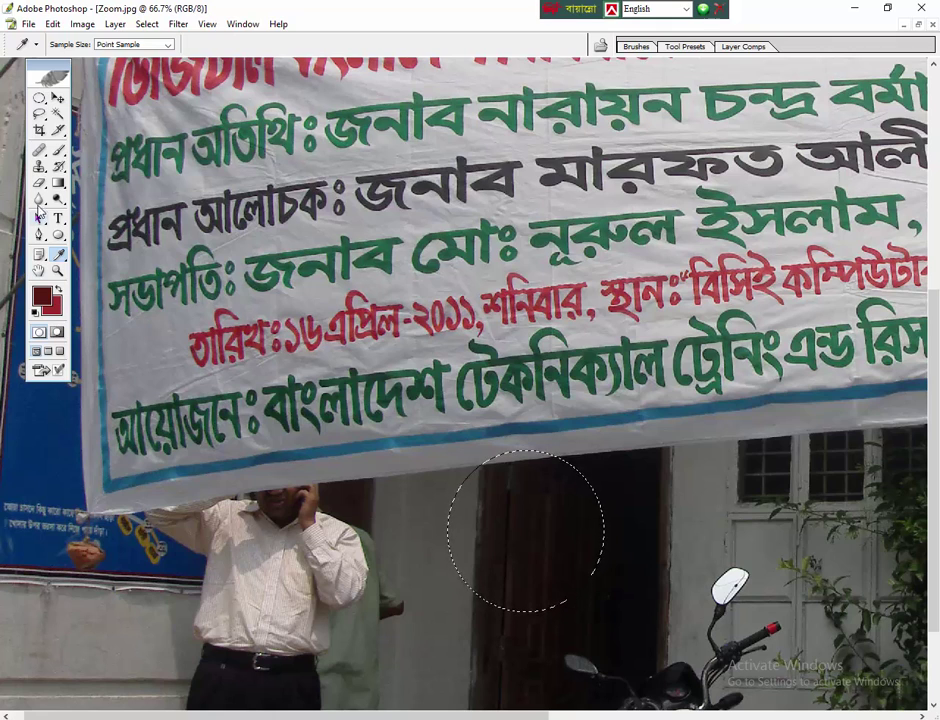
click(62, 186)
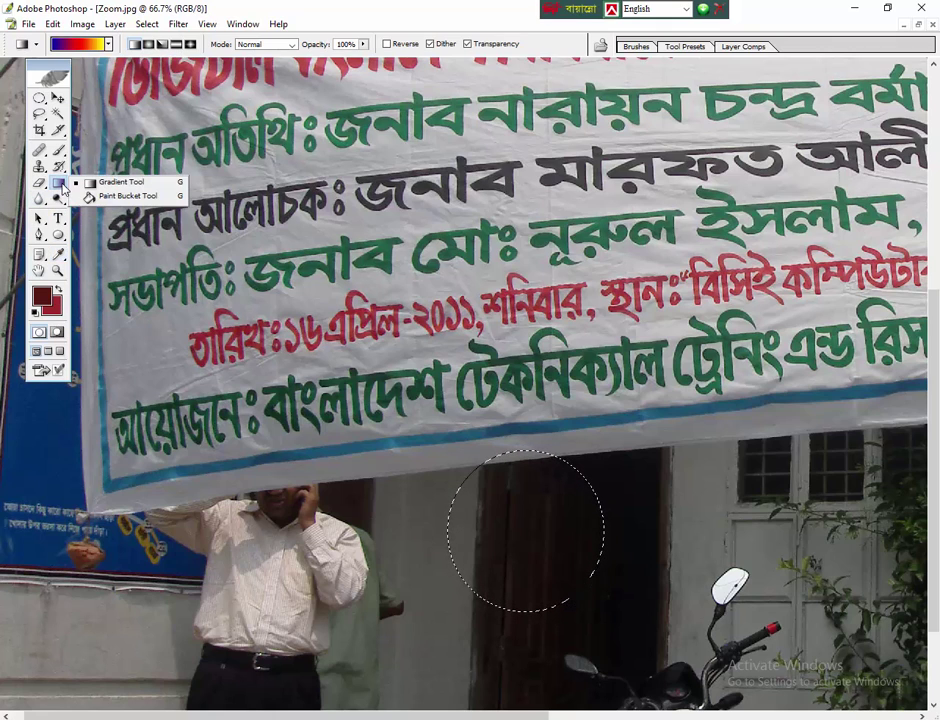
Paint Bucket the door and wall parts of the circle dark red.
click(128, 196)
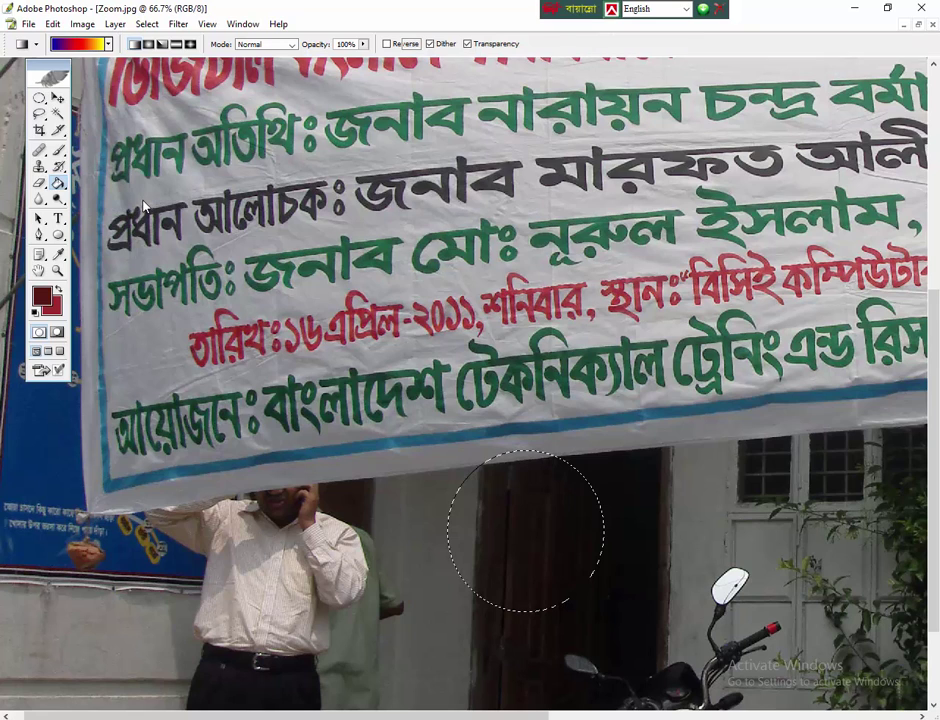
click(513, 527)
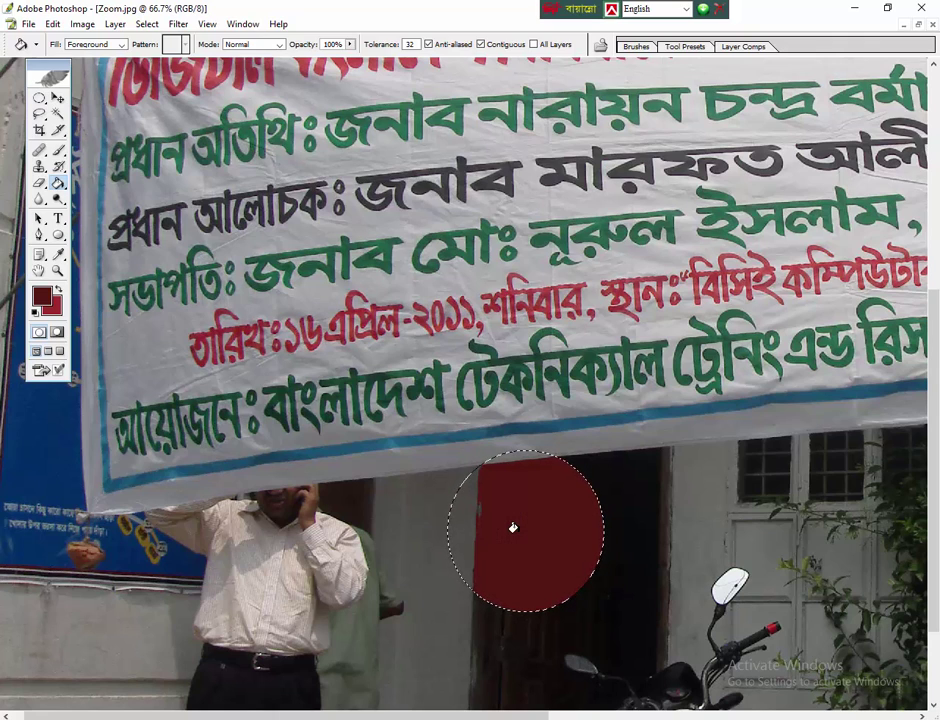
click(461, 519)
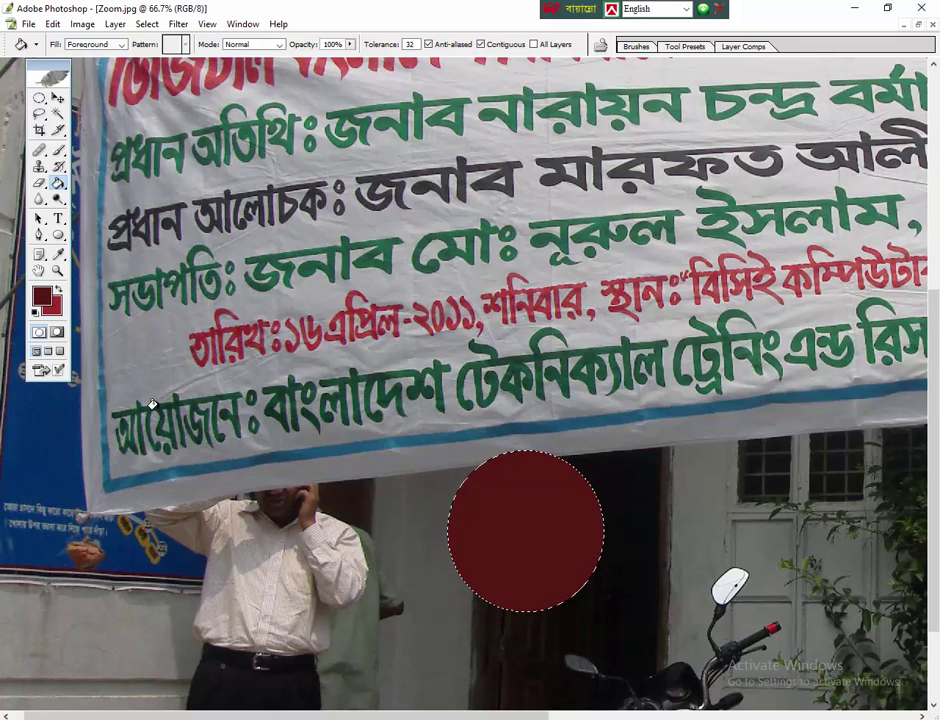
click(58, 256)
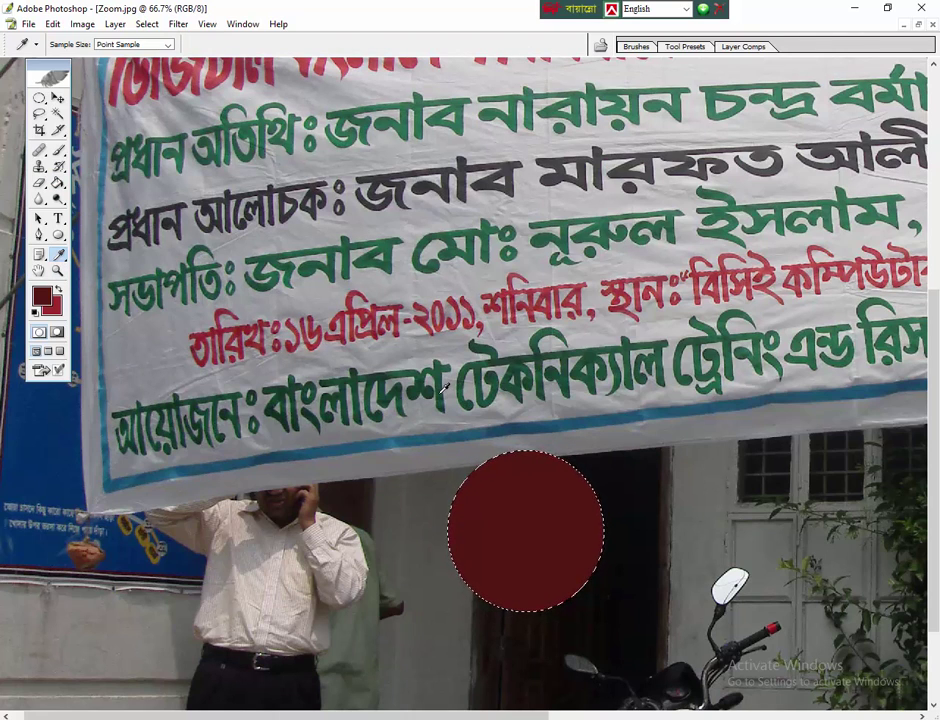
Fill the circle with green sampled from the banner text, then refill it with the banner's light grey.
click(441, 391)
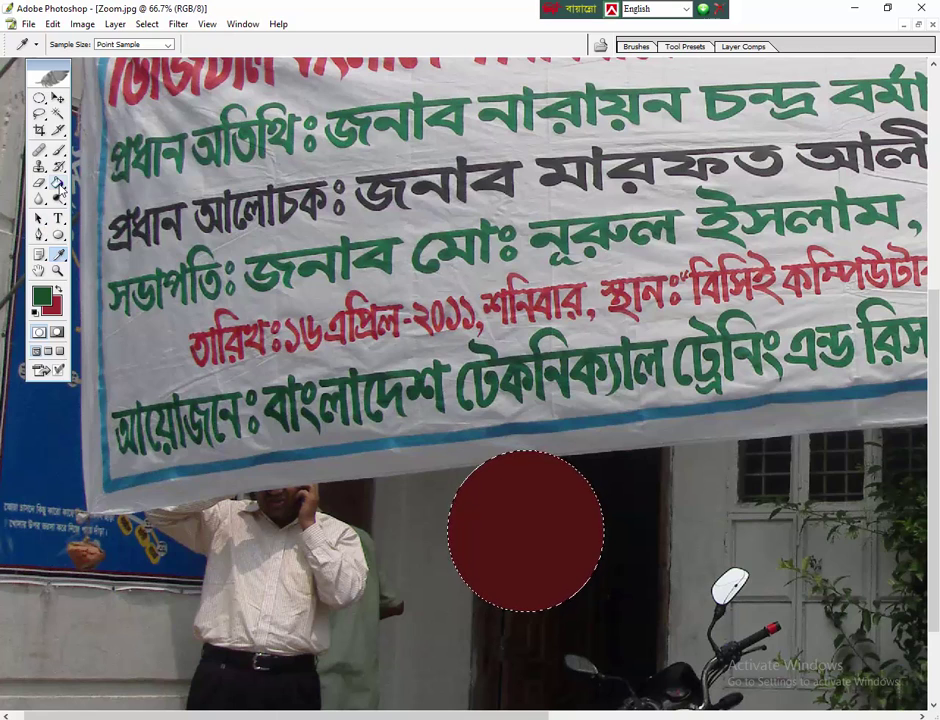
click(58, 185)
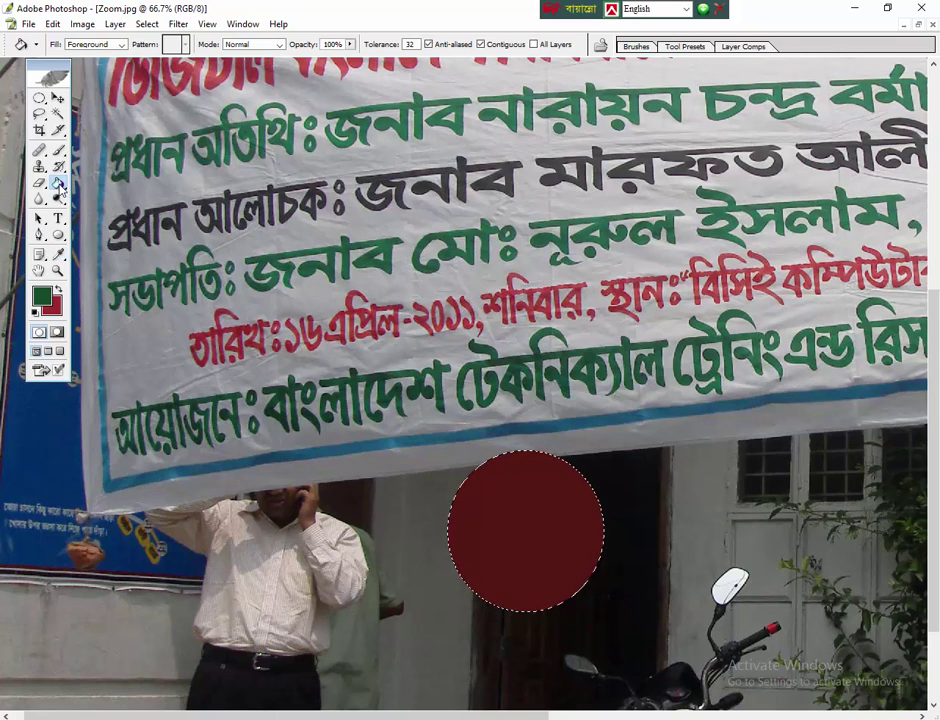
click(499, 517)
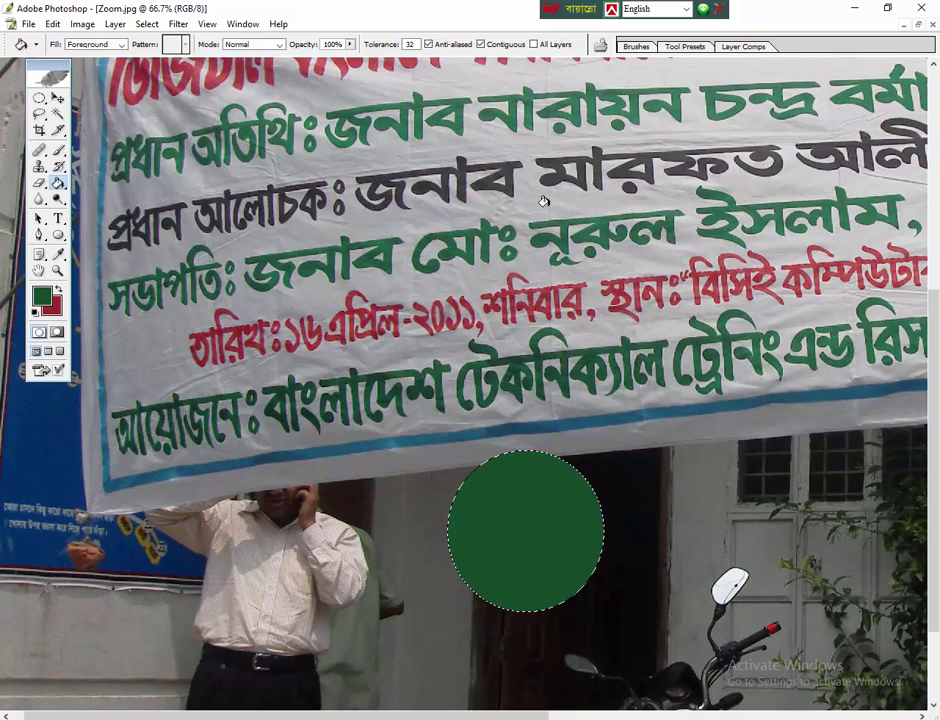
alt+click(577, 201)
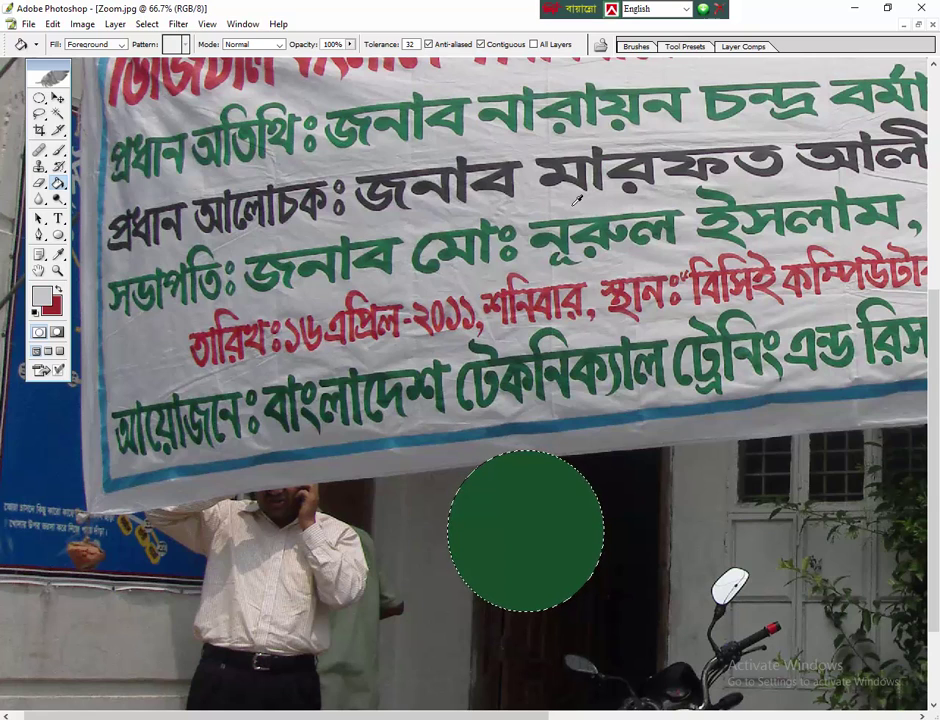
click(504, 518)
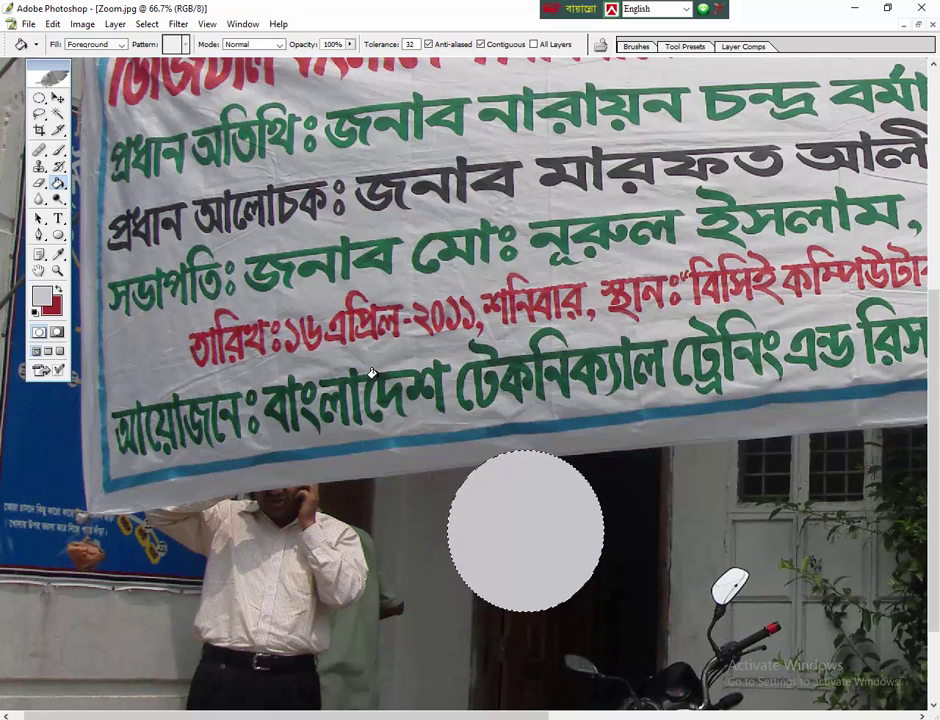
Try filling the circle with the banner's dark green text colour, then its teal stripe colour.
alt+click(278, 276)
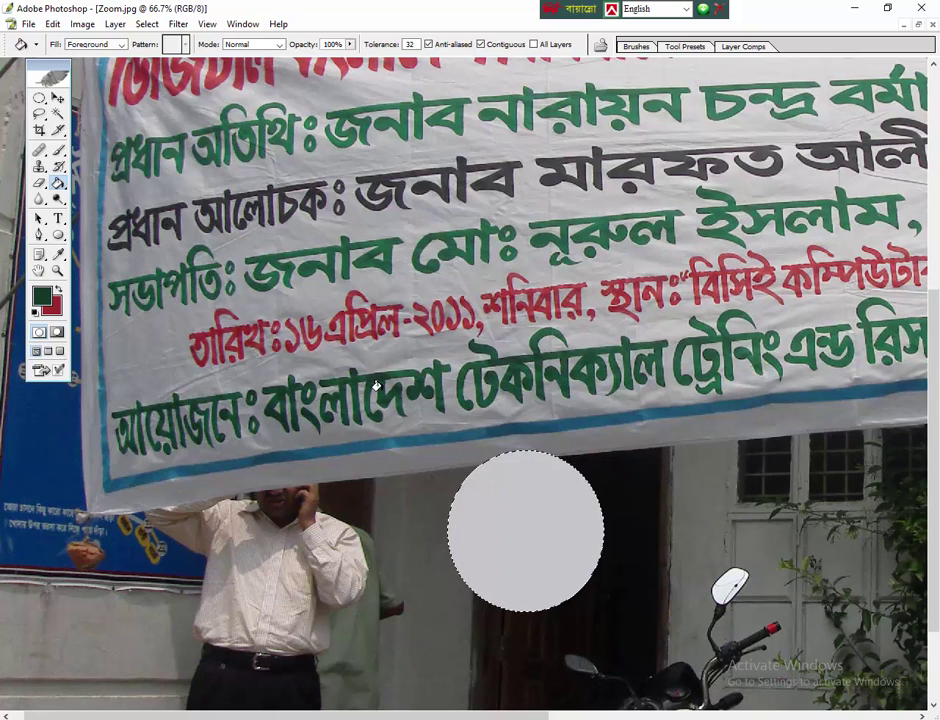
click(500, 522)
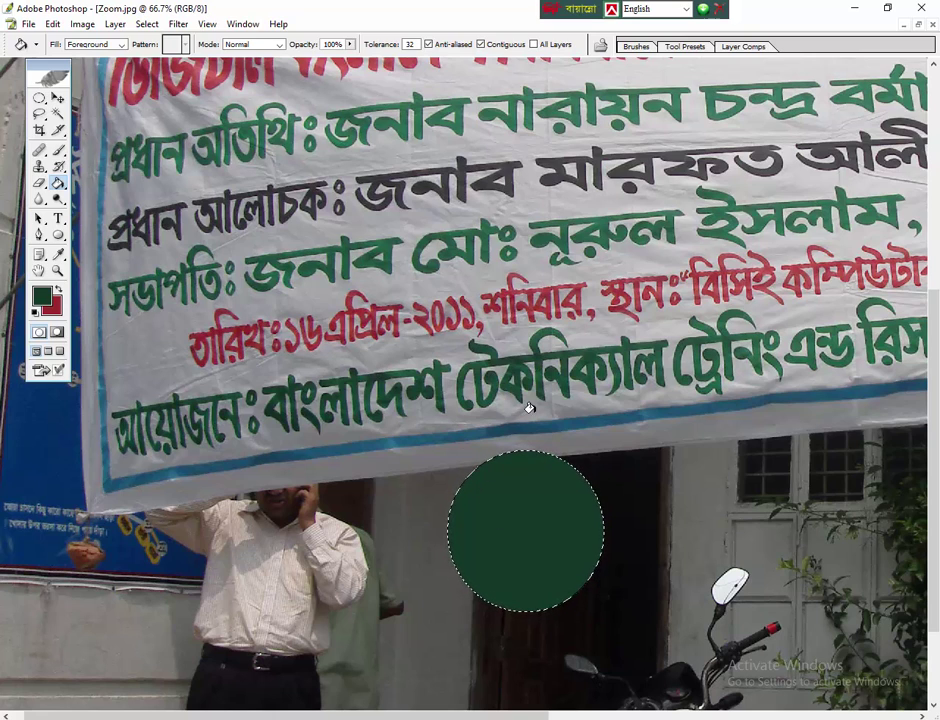
alt+click(600, 417)
click(529, 490)
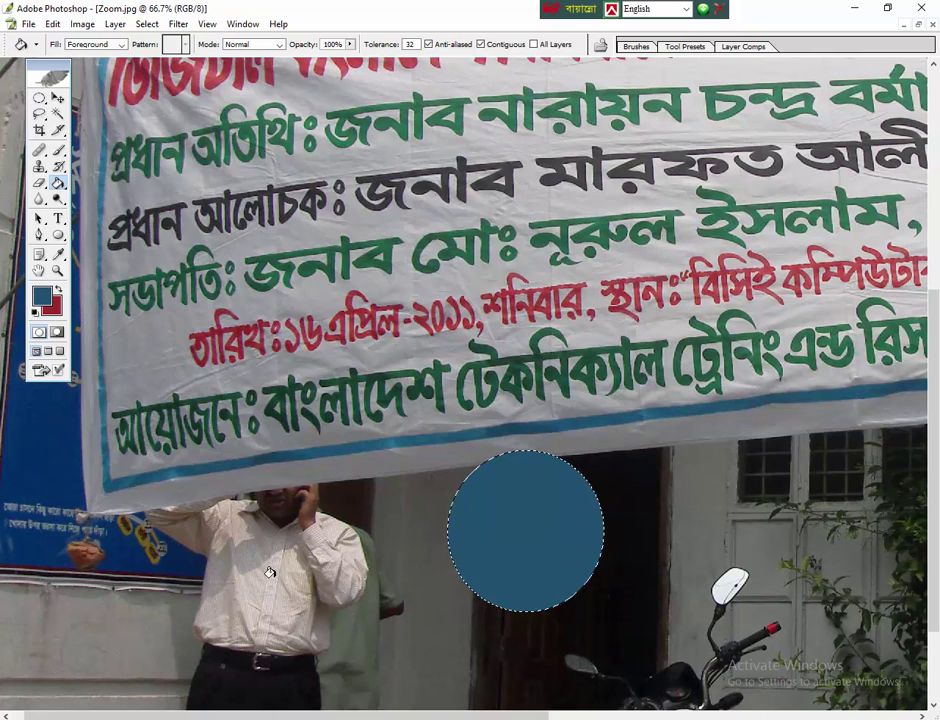
Refill the circle with navy from the left poster, then finish with solid grey.
alt+click(46, 432)
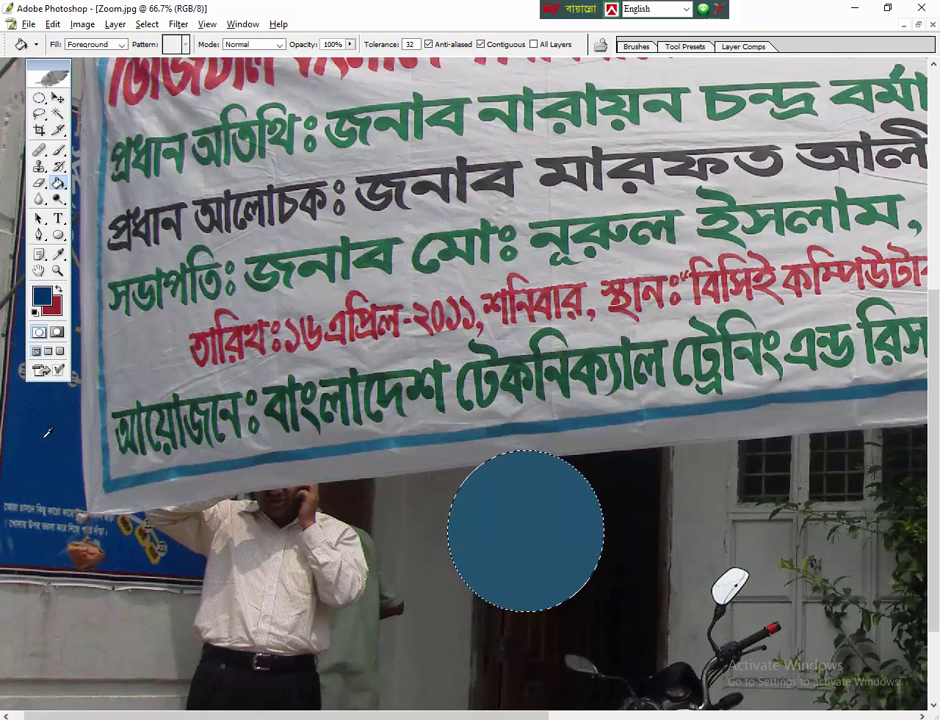
click(497, 521)
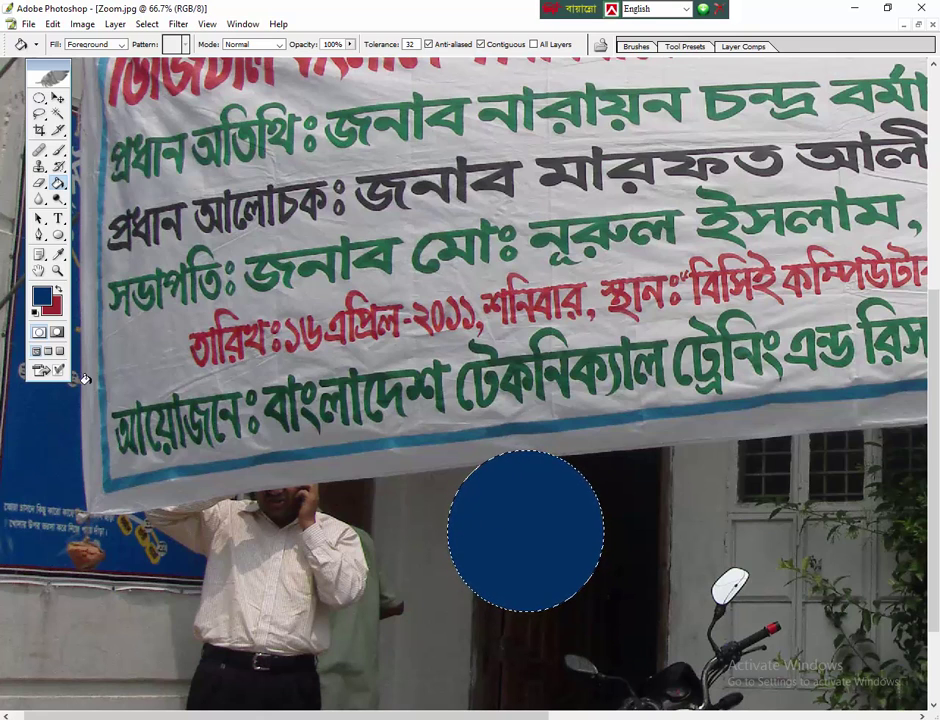
alt+click(150, 276)
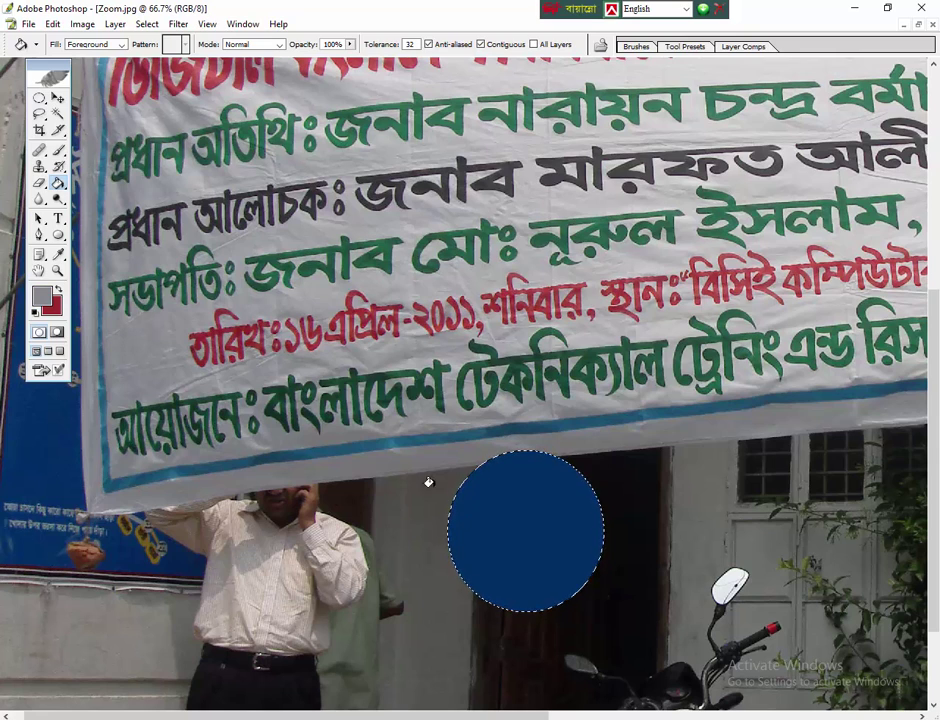
click(512, 512)
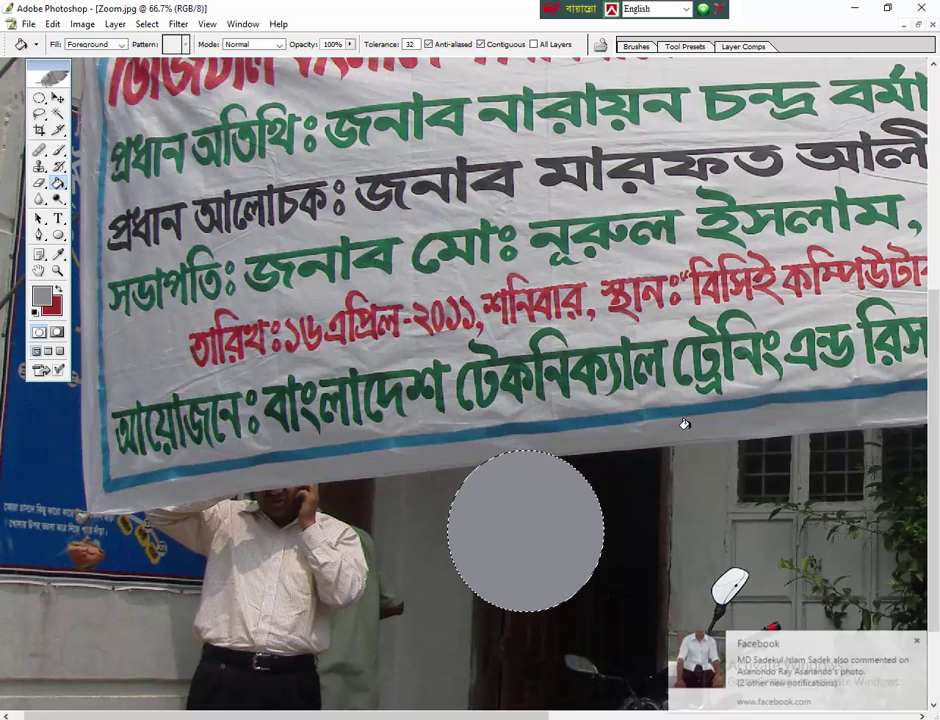
click(922, 641)
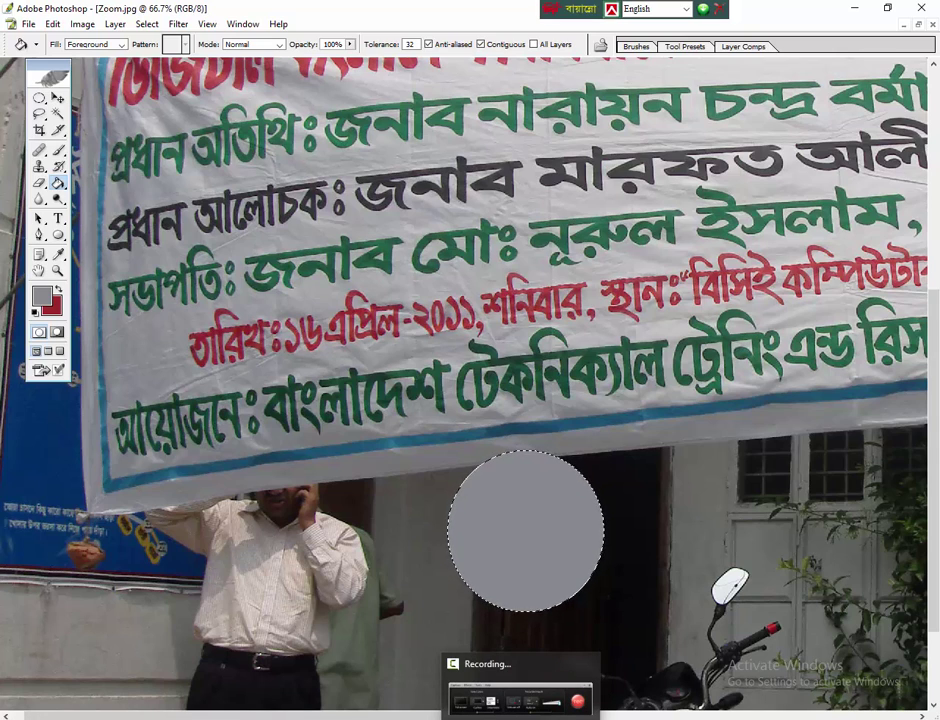
click(518, 692)
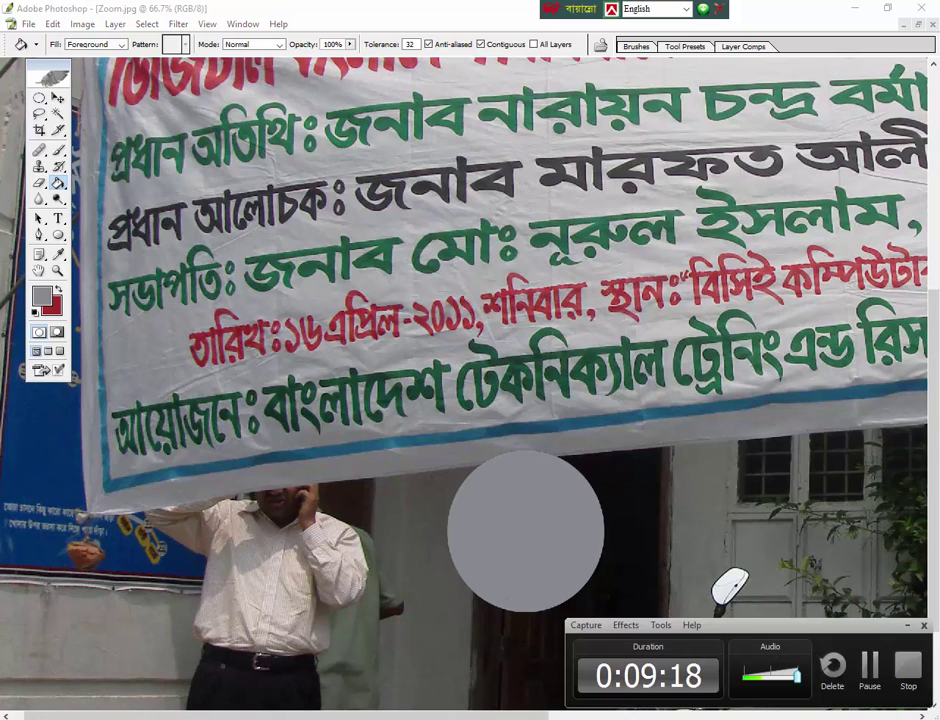